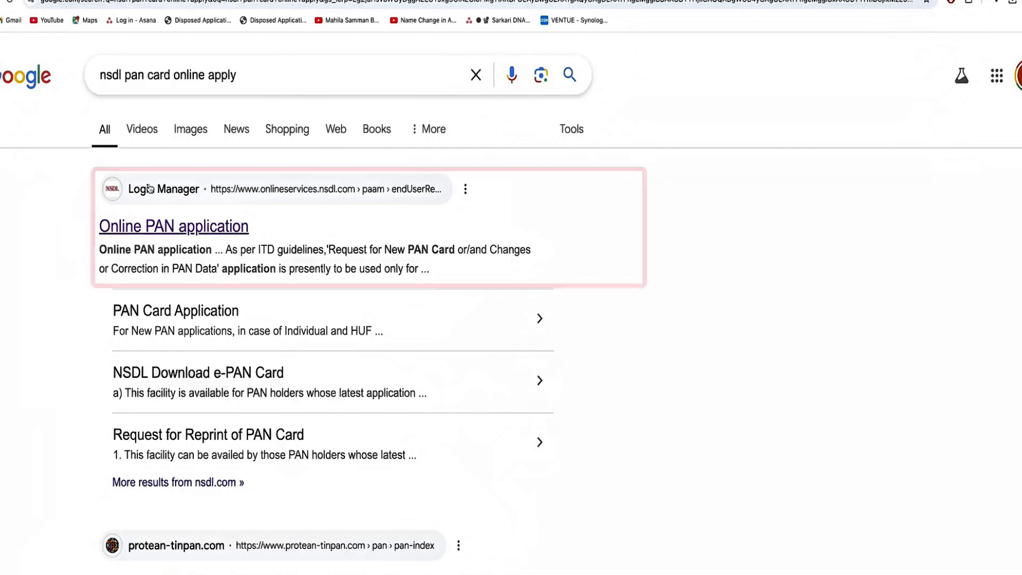
- Open the NSDL 'Online PAN application' page from the Google search results
click(209, 235)
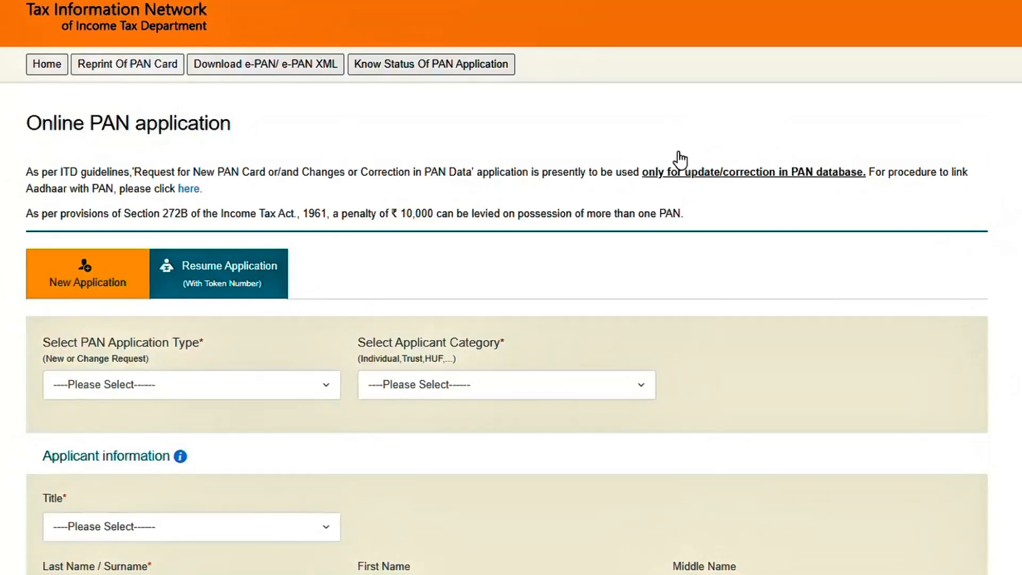
- Choose application type New PAN - Indian Citizen (Form 49A), category INDIVIDUAL, and title Shri
click(171, 399)
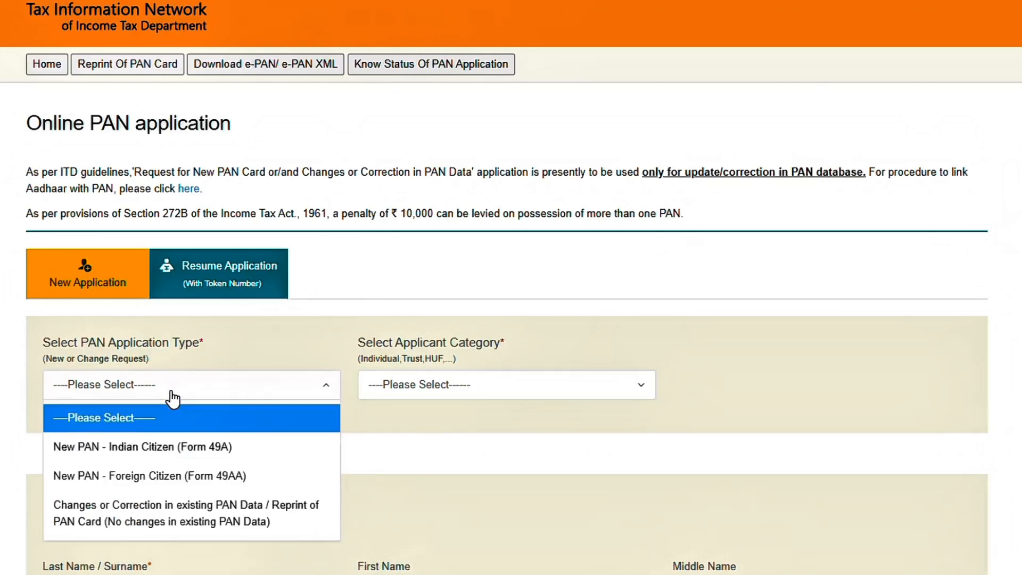
click(124, 461)
click(405, 394)
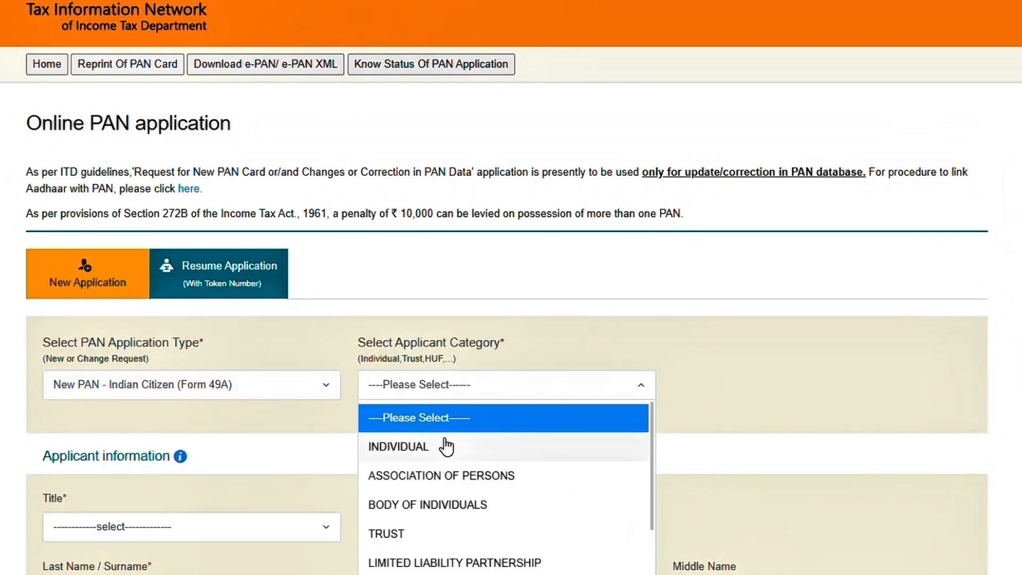
click(446, 448)
scroll(218, 486, down, 2)
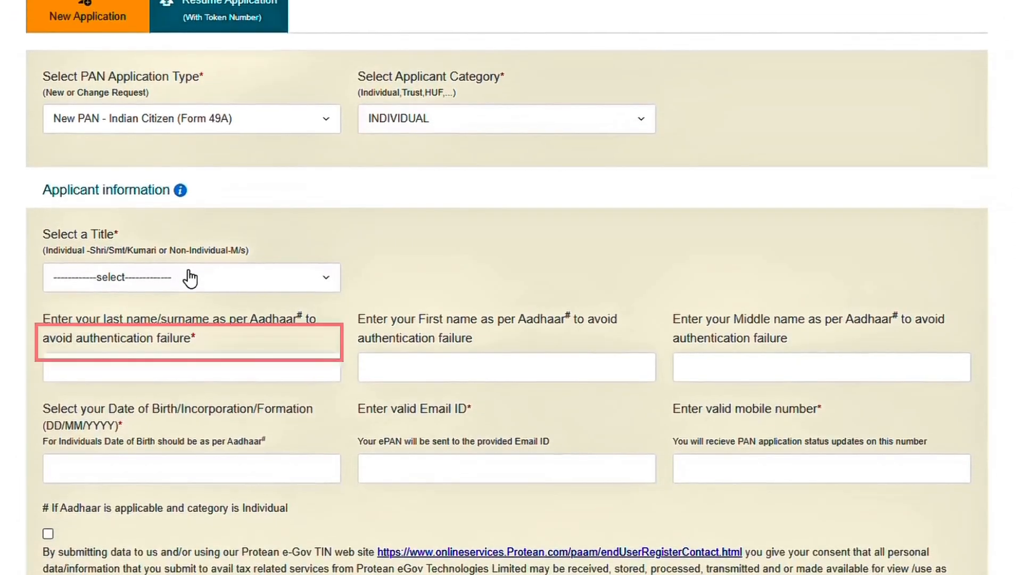
click(190, 461)
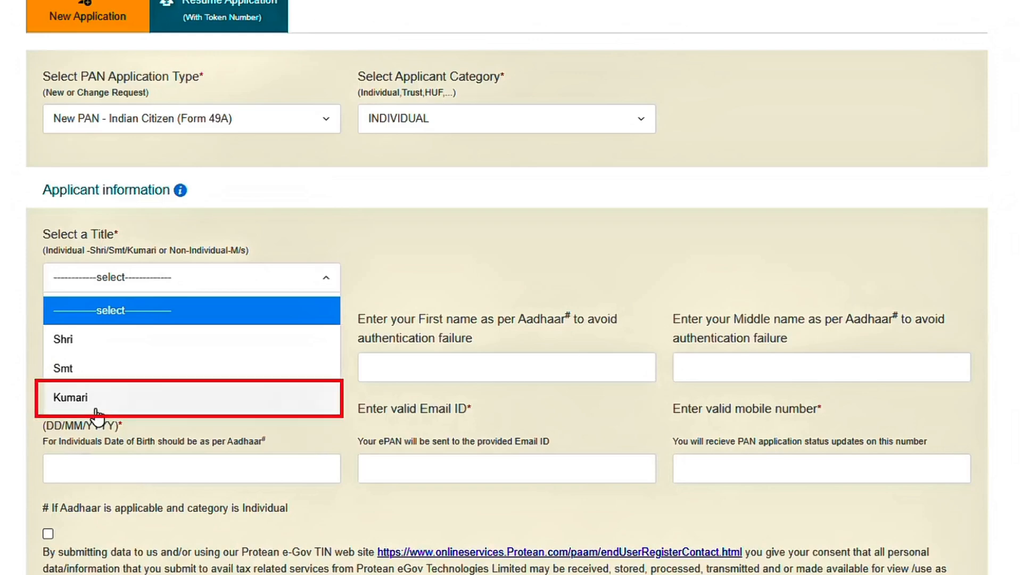
click(85, 341)
scroll(194, 338, down, 3)
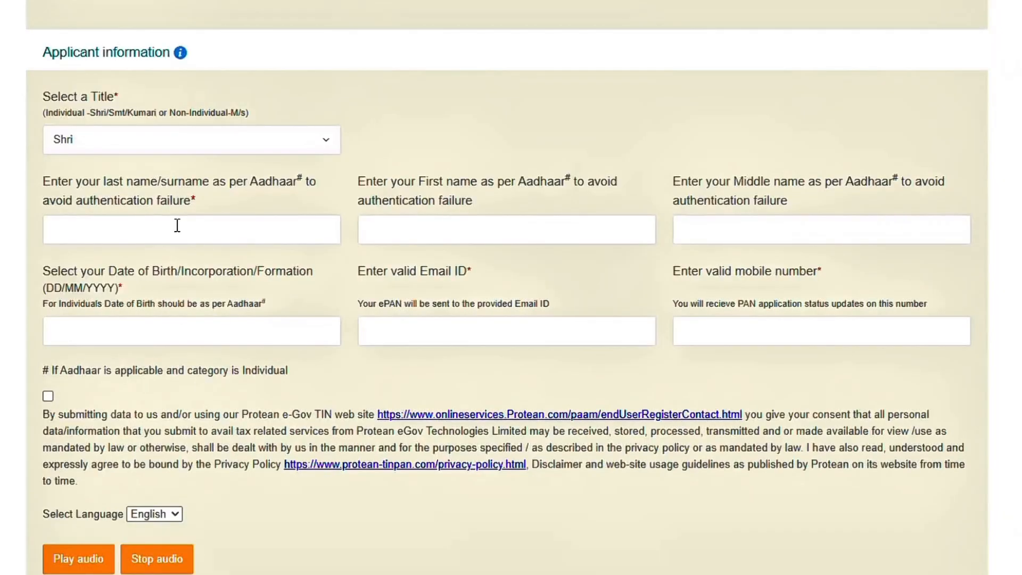
- Enter the applicant's last name and set the date of birth to 08/05/2024
click(164, 239)
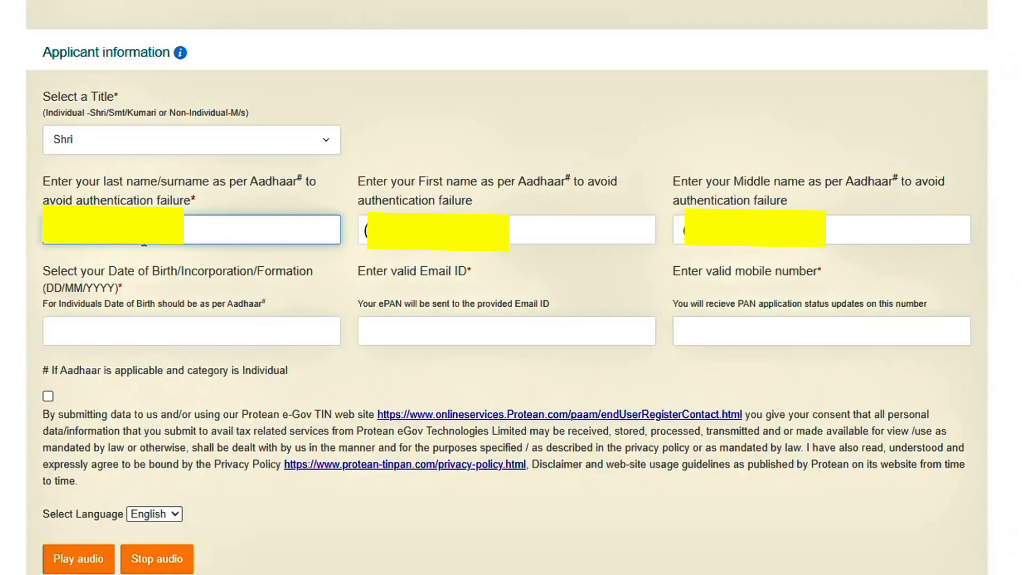
click(169, 330)
click(111, 396)
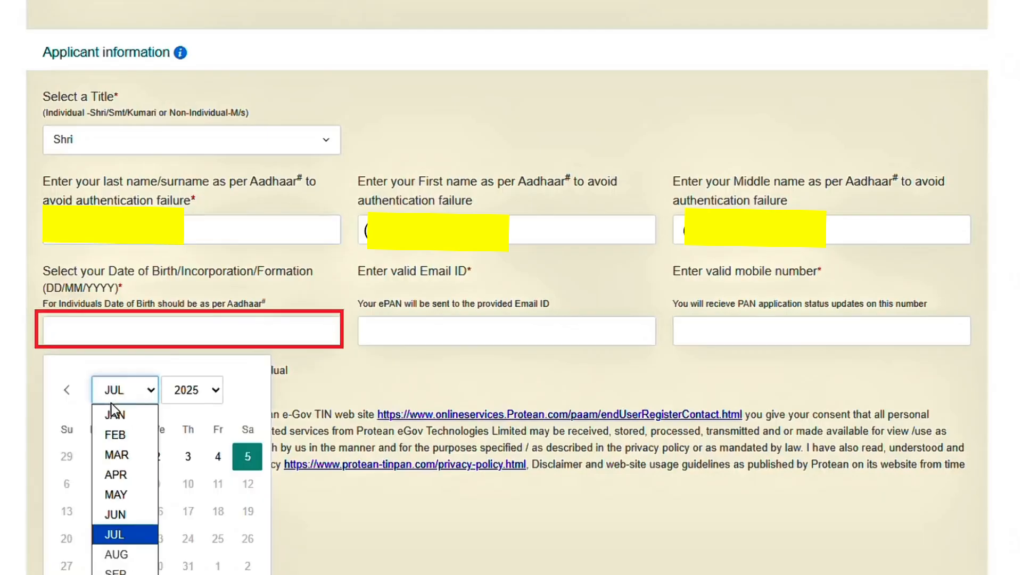
click(120, 496)
click(192, 390)
click(250, 340)
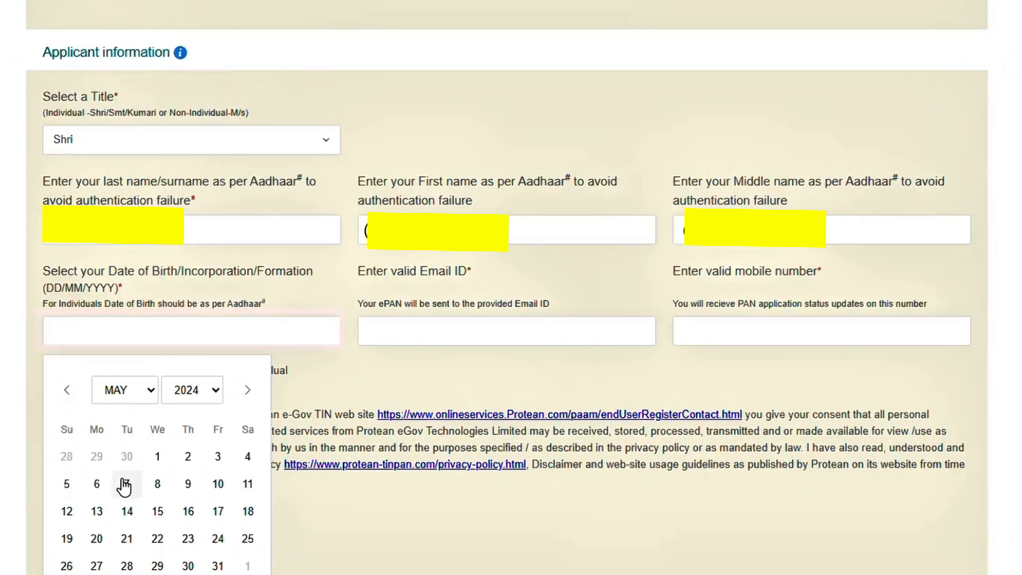
click(158, 484)
- Enter the applicant's e-mail address, accept the consent statement, and submit to generate a token
click(420, 338)
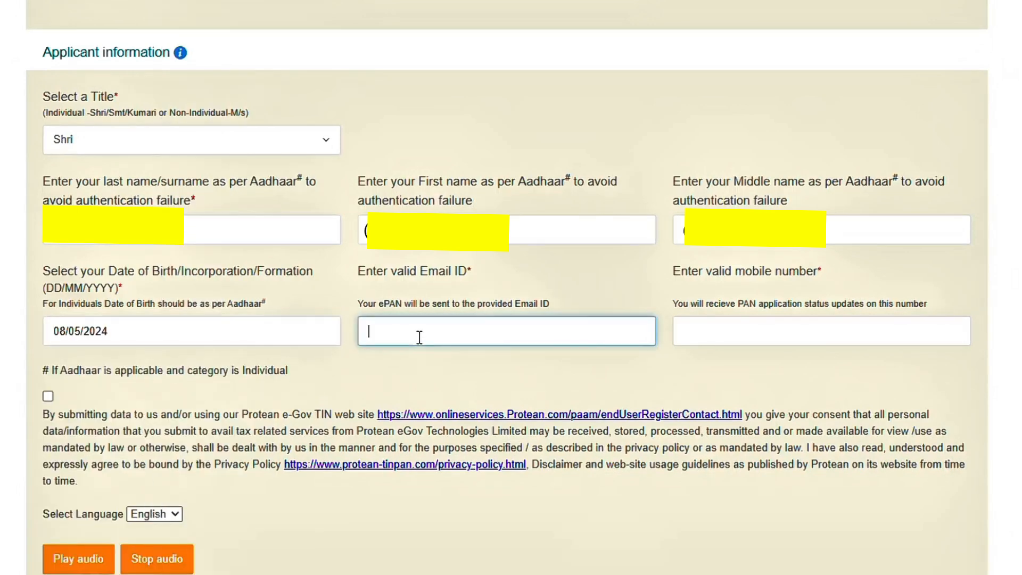
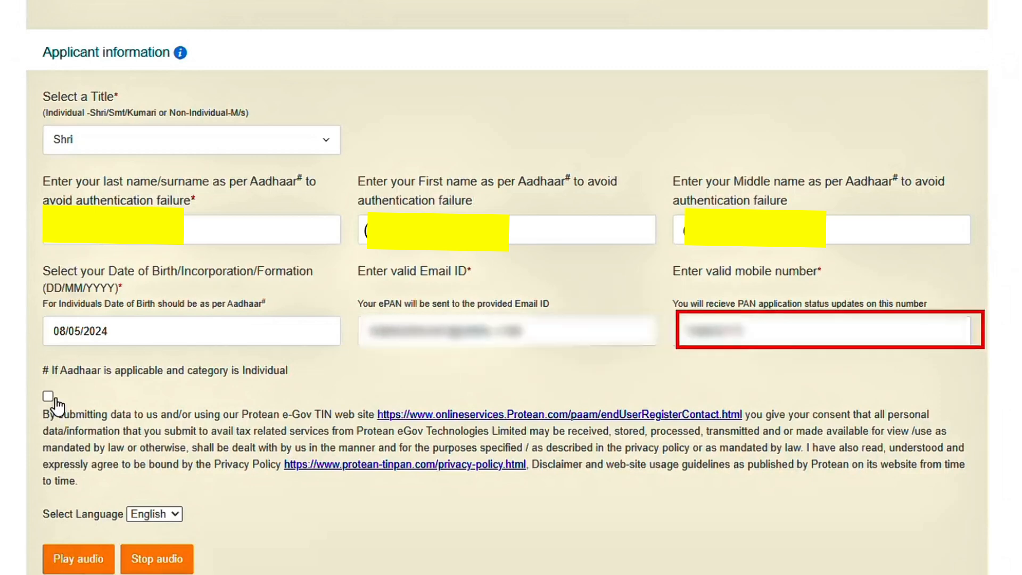
click(48, 397)
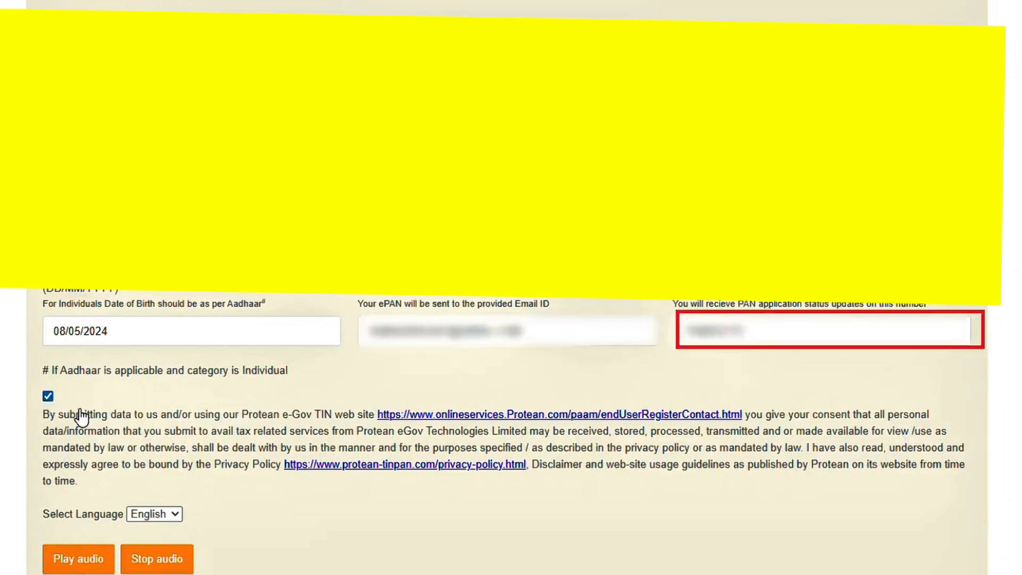
scroll(63, 436, down, 5)
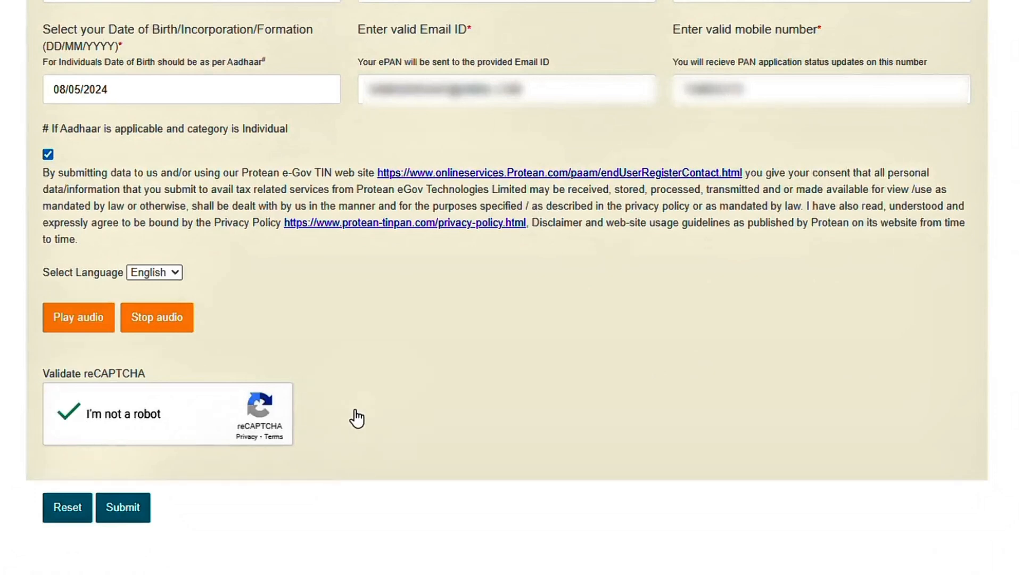
click(126, 517)
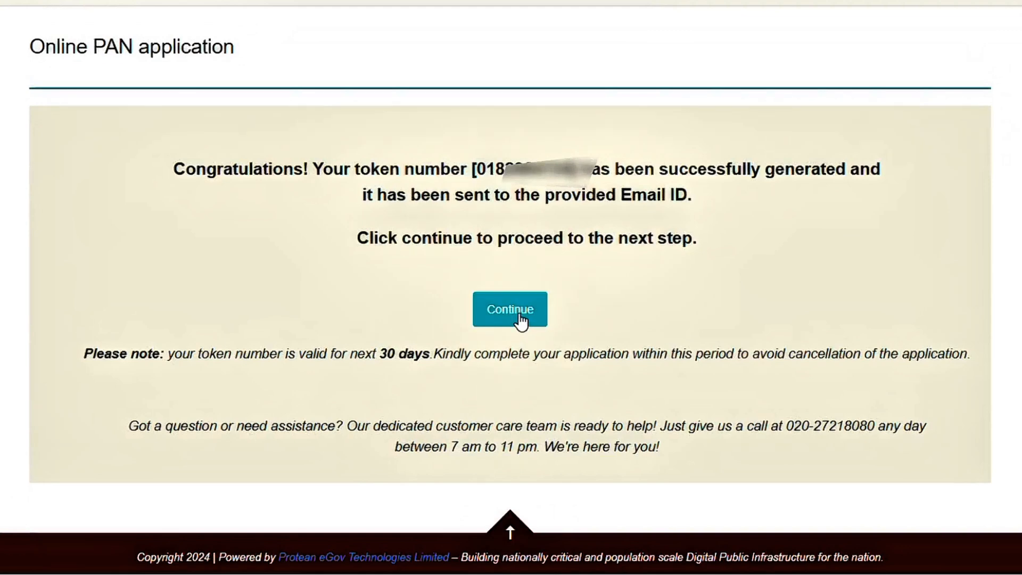
- Select the generated token number to note it, then continue to Personal Details
drag(453, 172, 587, 185)
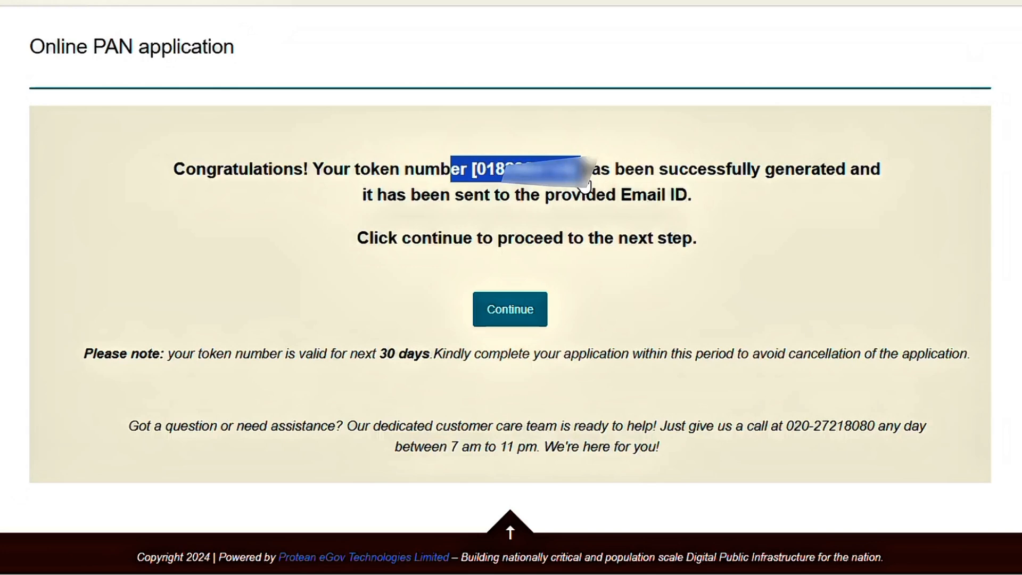
click(524, 320)
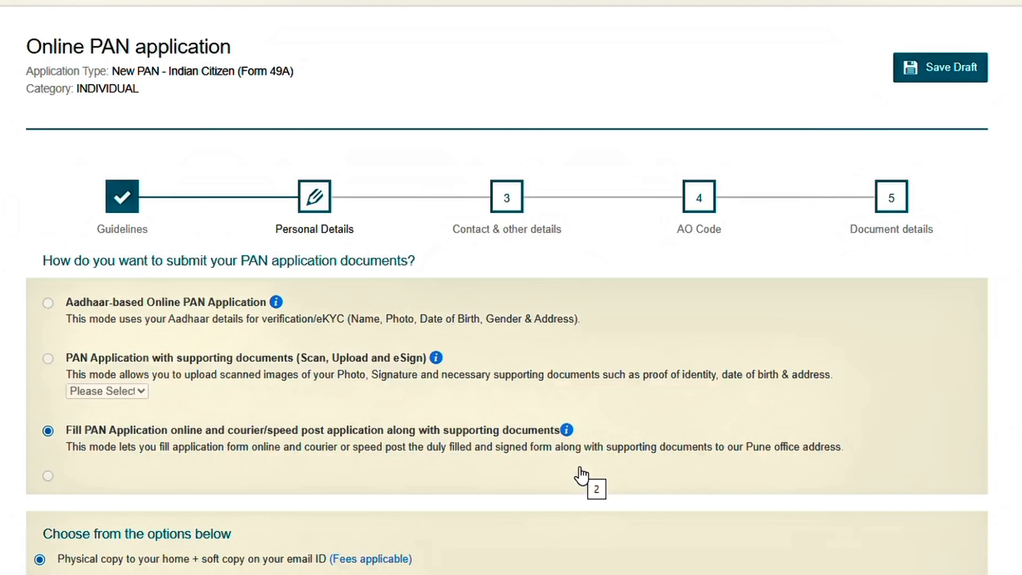
- Paste the applicant's name into the Name as per Aadhaar field
scroll(167, 419, down, 3)
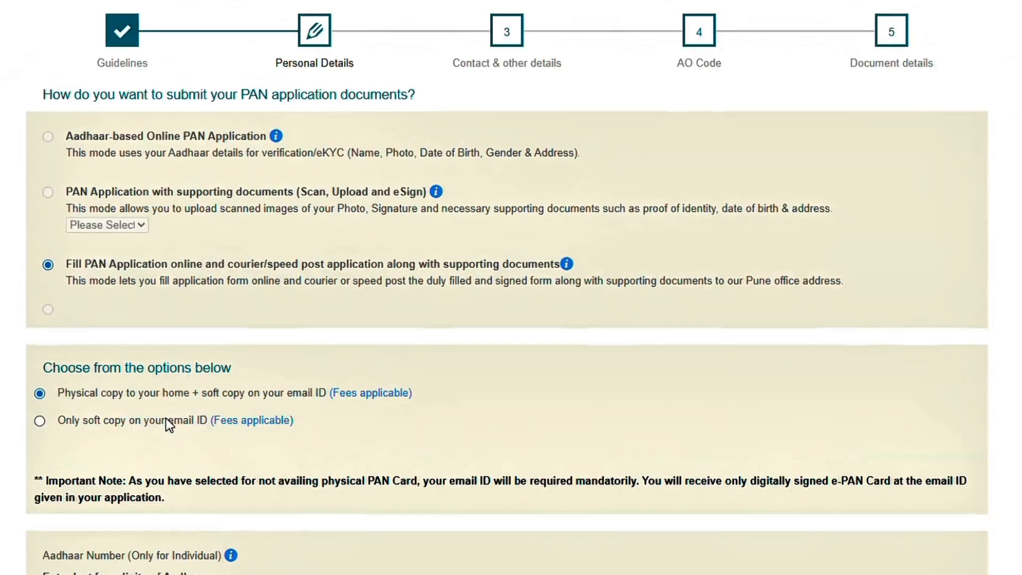
scroll(166, 419, down, 6)
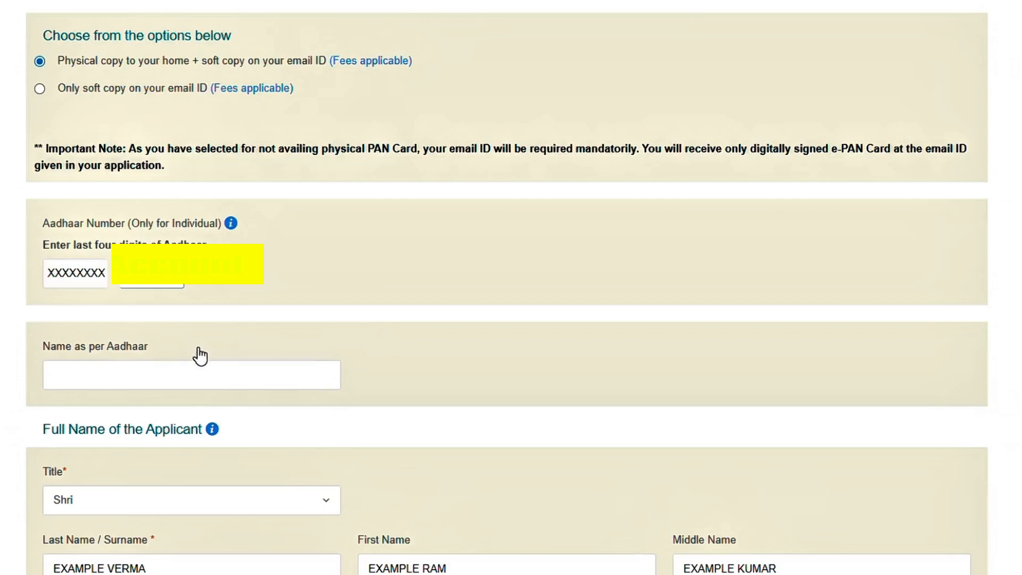
click(179, 374)
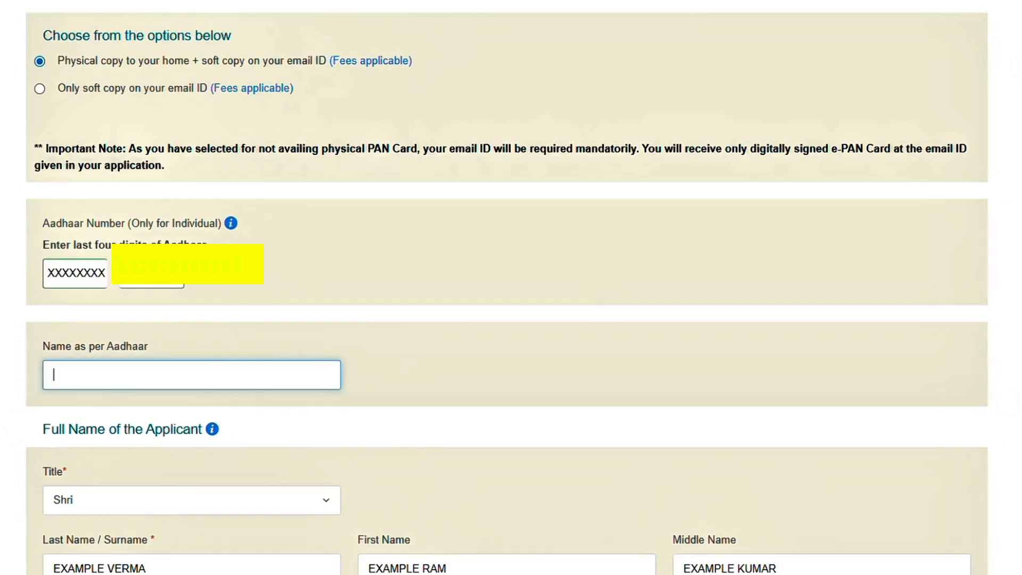
text(EXAMPLE RAM)
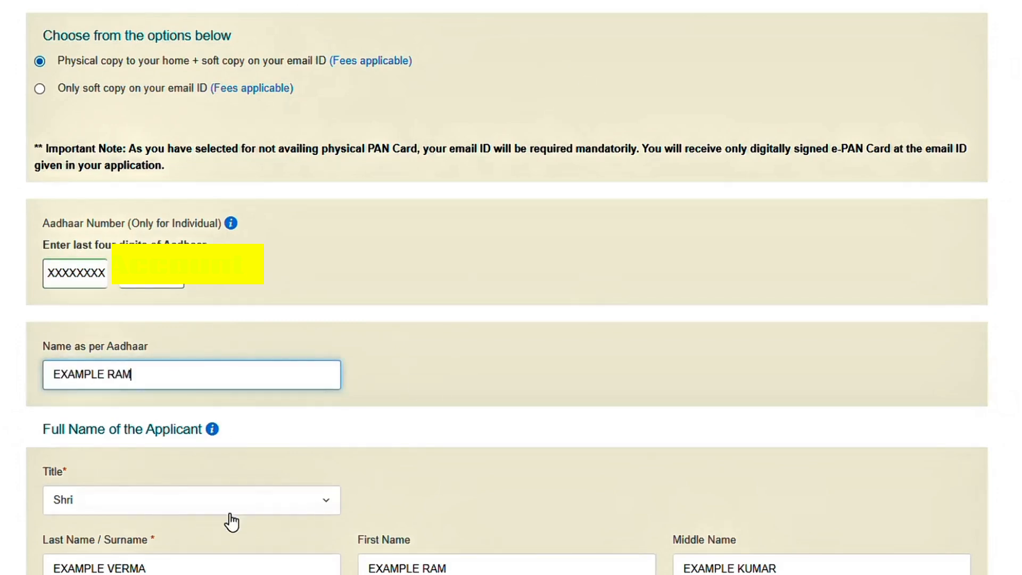
- Set the applicant's gender to Male
scroll(235, 506, down, 5)
scroll(236, 363, down, 3)
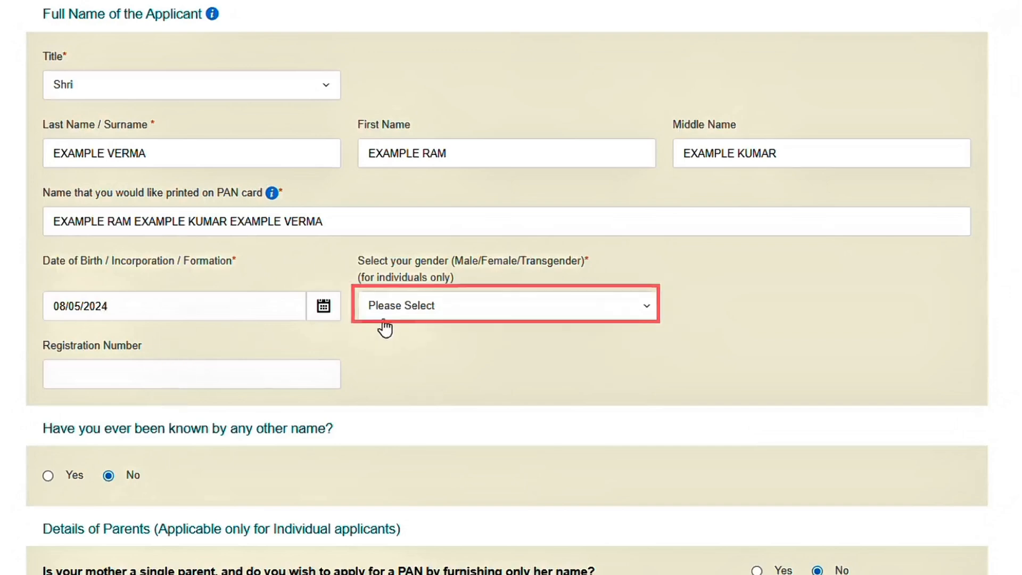
click(415, 312)
click(398, 373)
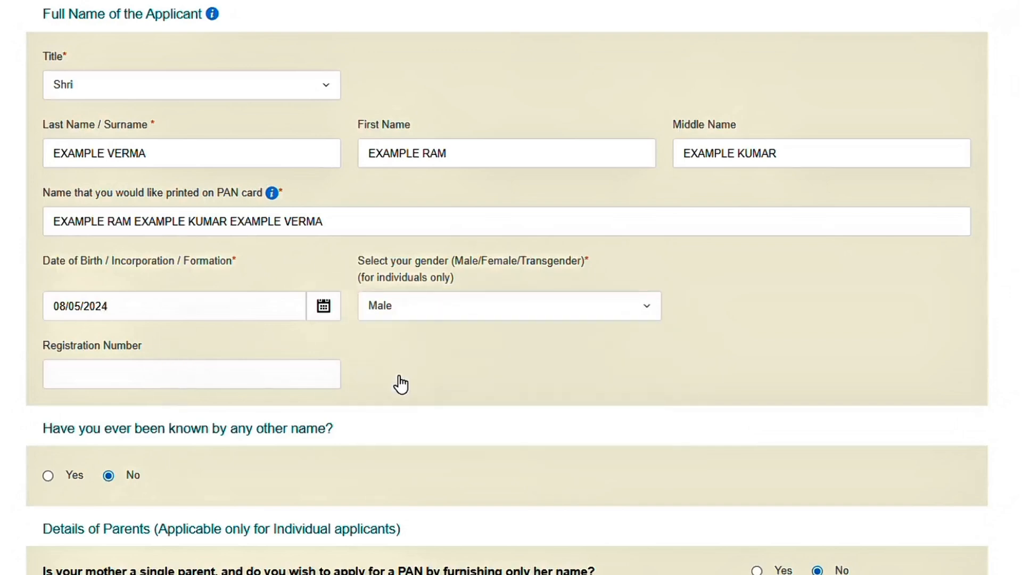
scroll(204, 429, down, 1)
scroll(204, 429, down, 2)
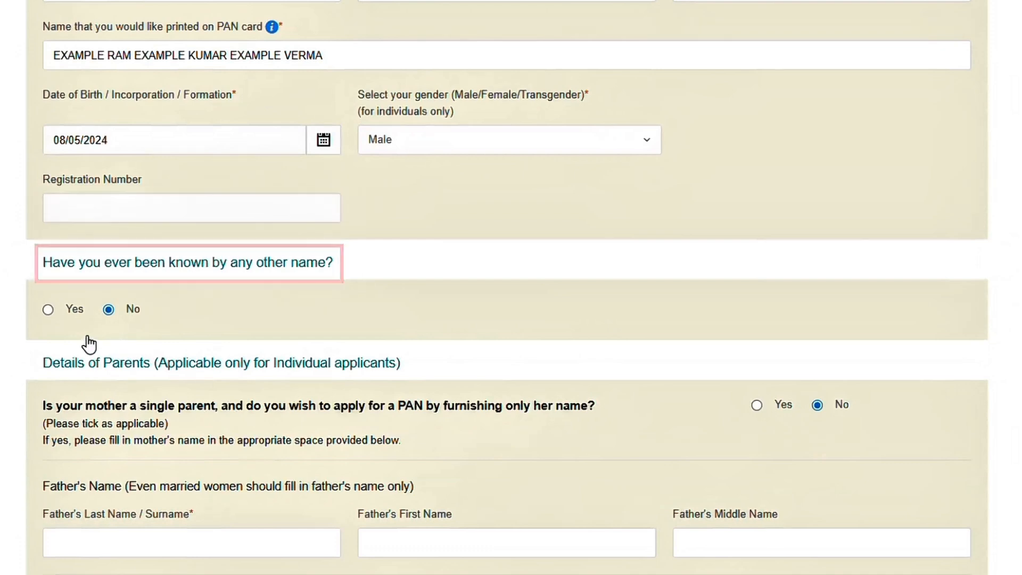
- Enter the father's last name and first name
scroll(204, 459, down, 3)
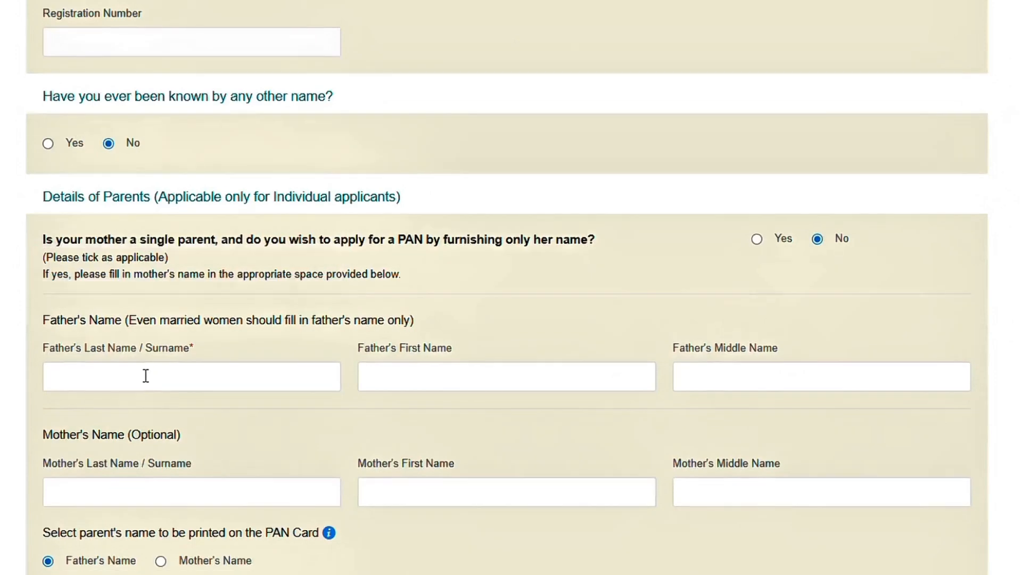
click(145, 375)
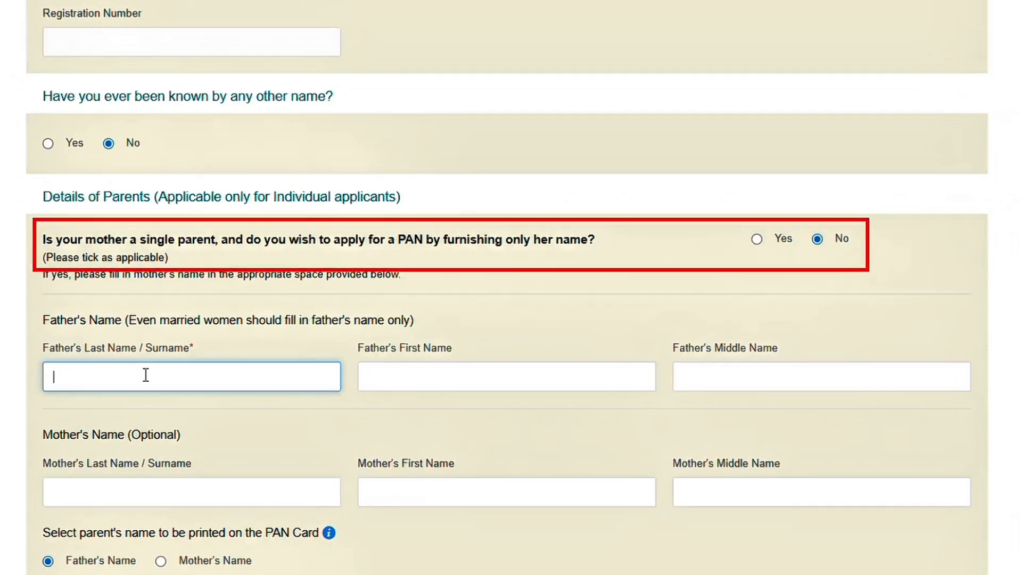
click(458, 367)
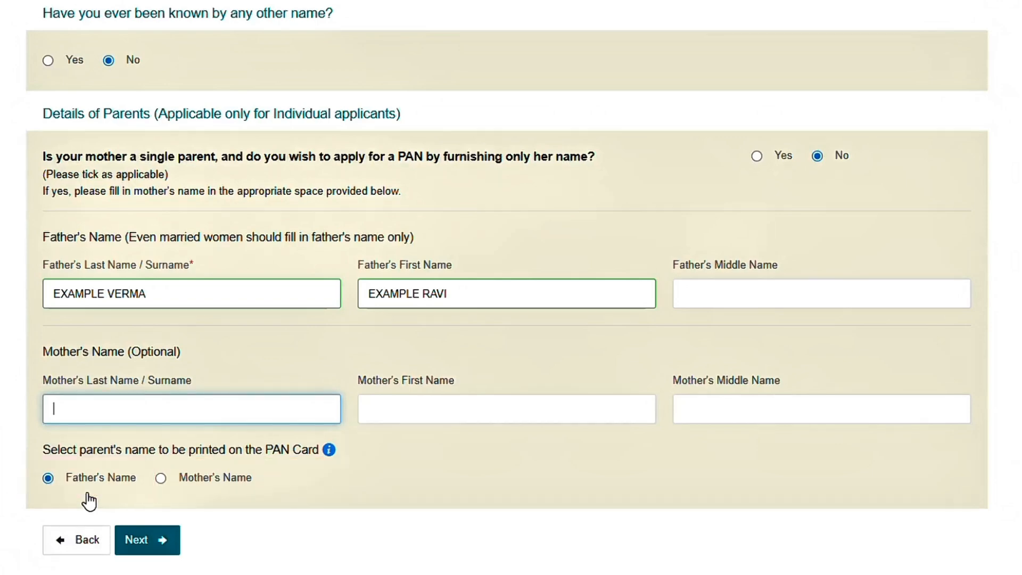
- Advance to the contact details page, save the draft, and declare No income
click(139, 540)
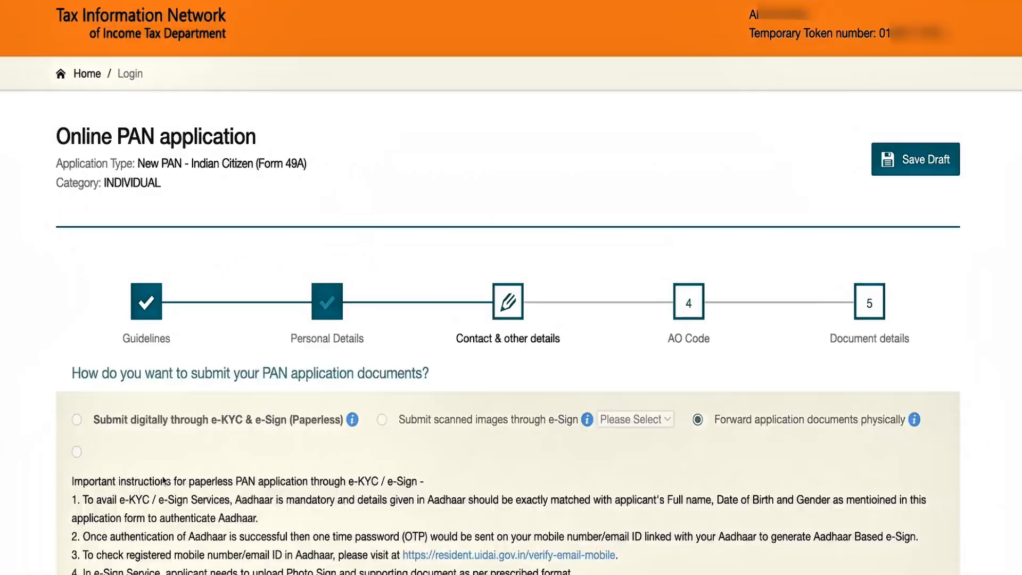
scroll(234, 394, down, 1)
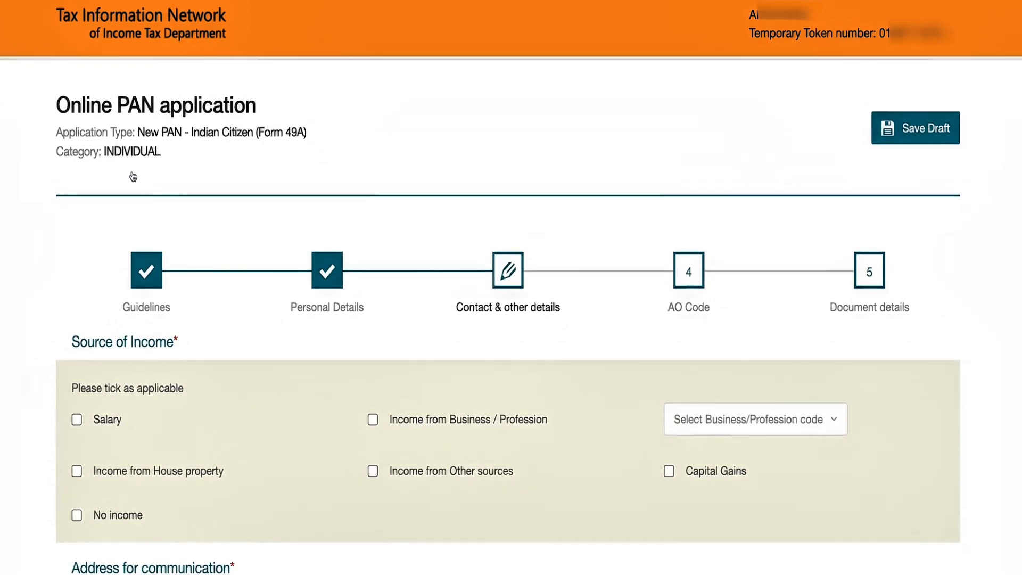
click(926, 137)
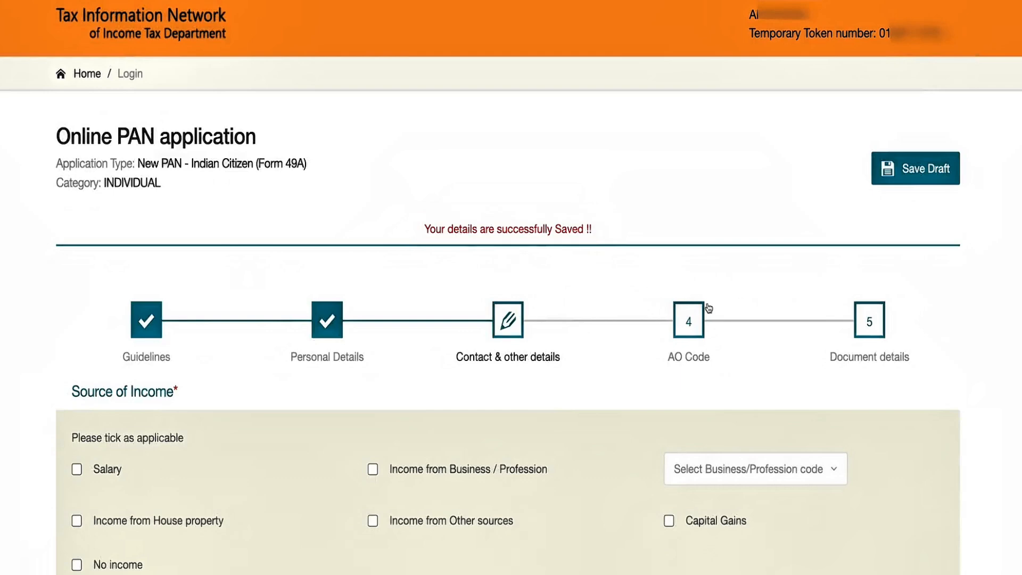
scroll(613, 375, down, 3)
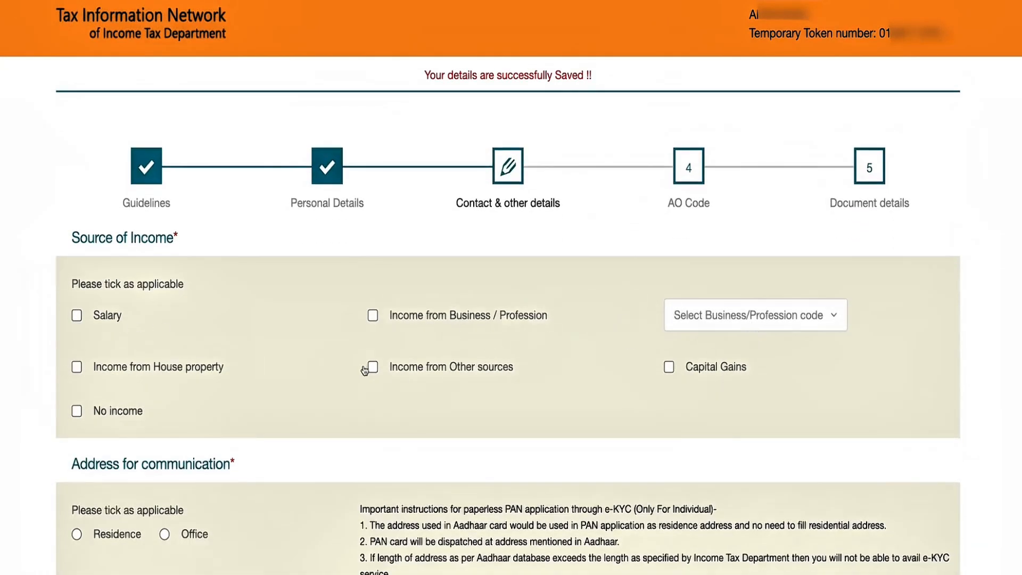
scroll(373, 371, down, 3)
click(76, 270)
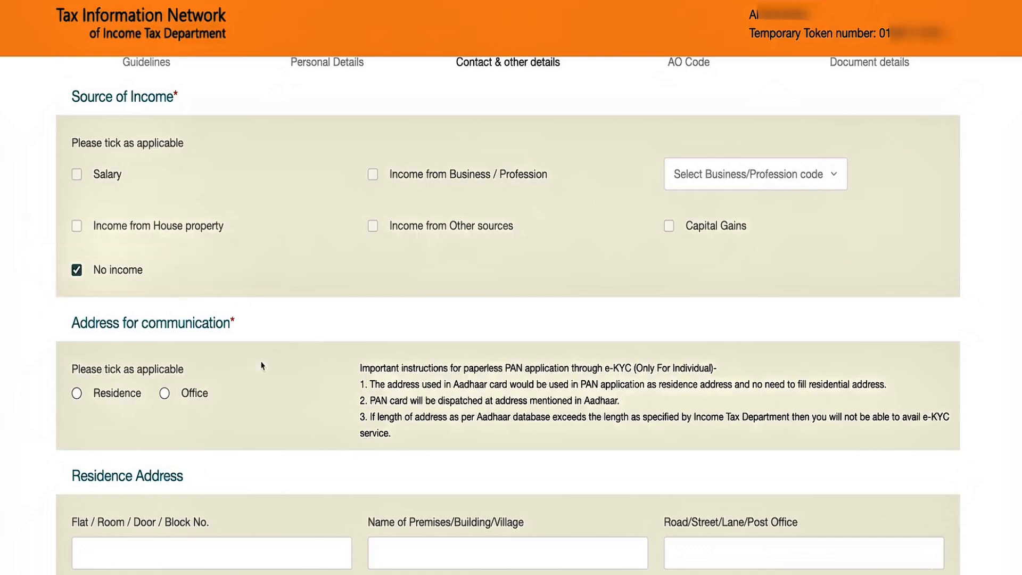
- Fill in the residence flat number, building, road, area and town fields
scroll(261, 366, down, 3)
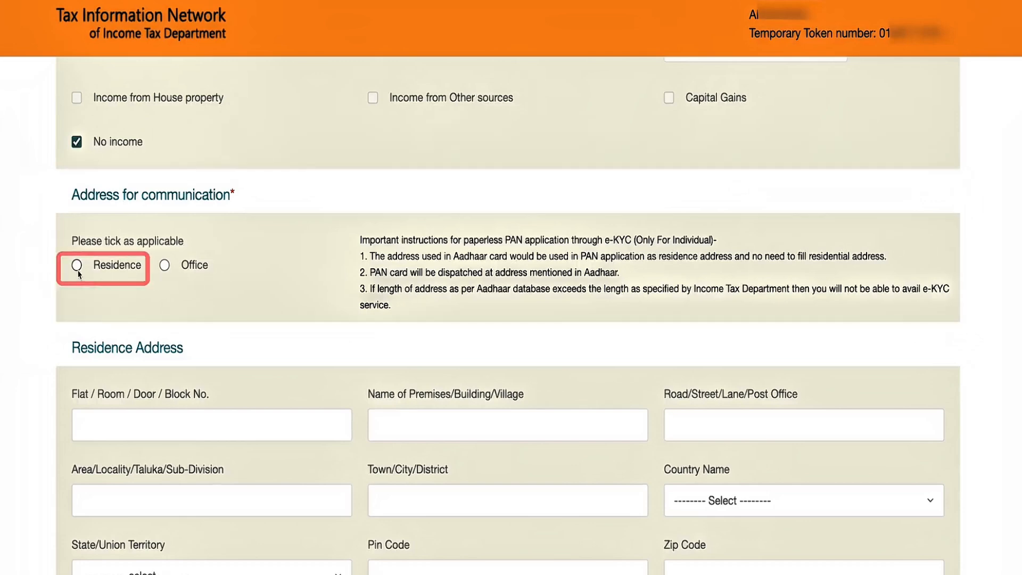
scroll(392, 306, down, 2)
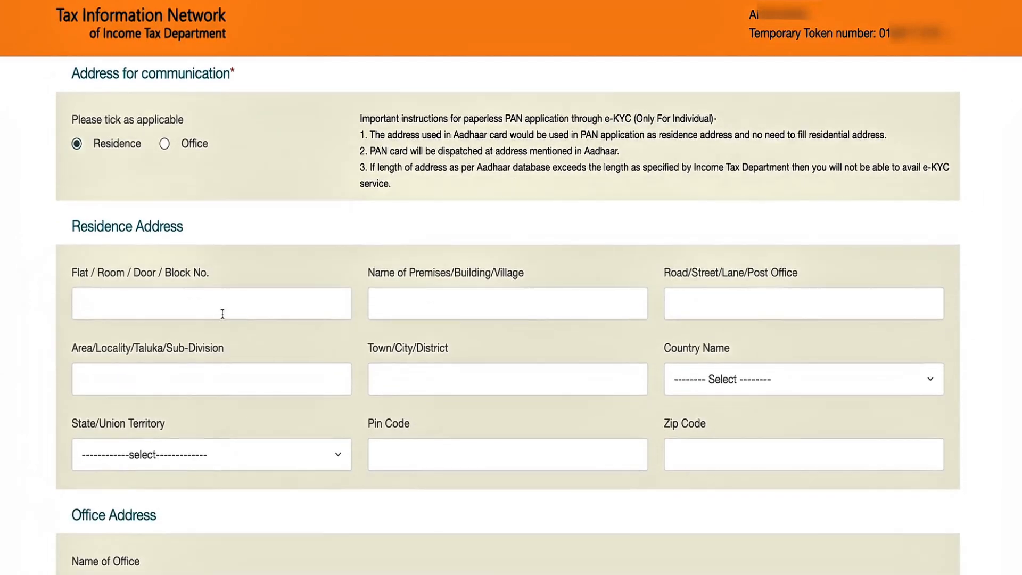
click(255, 313)
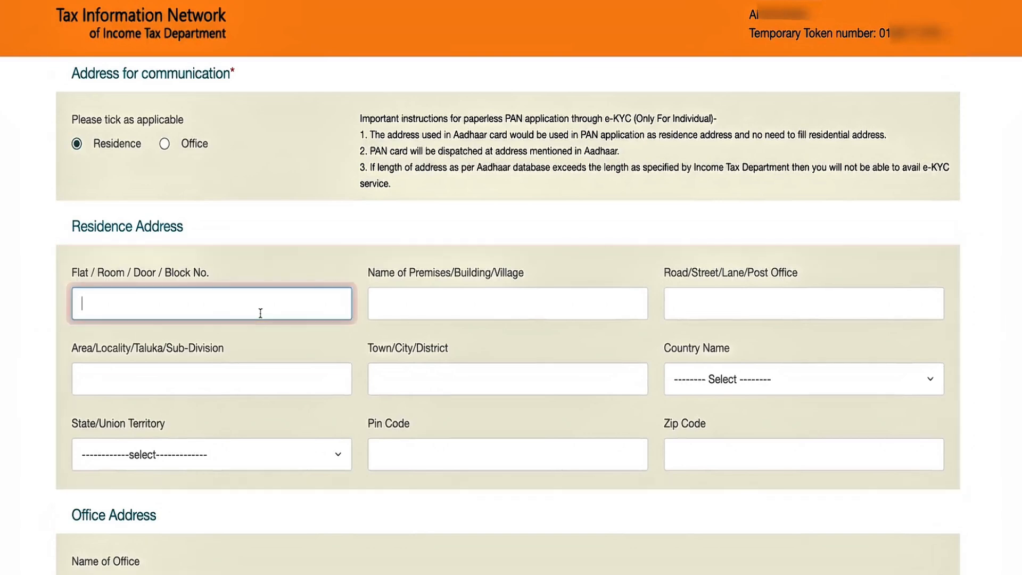
text(0)
click(484, 300)
text(C)
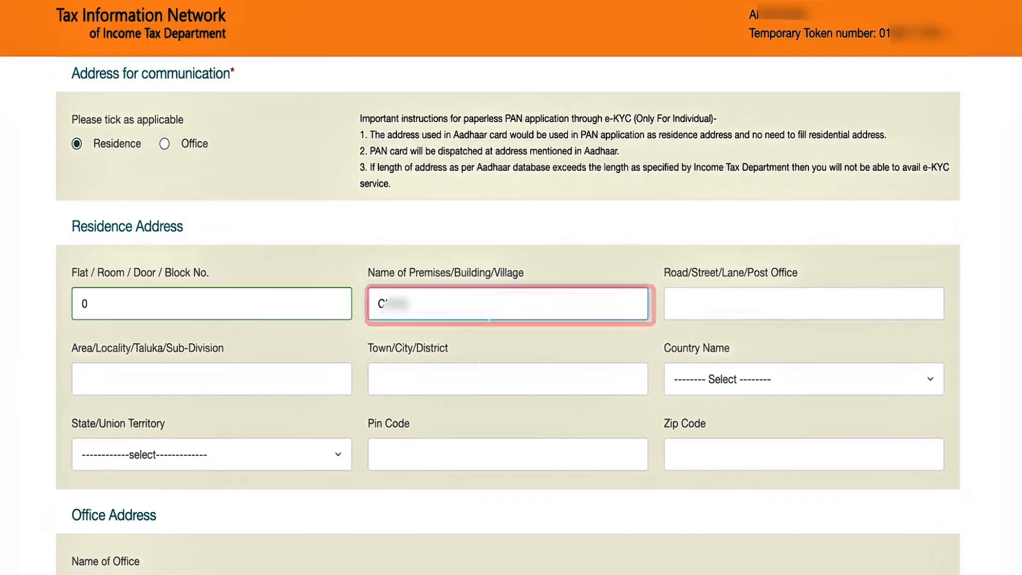
text(...)
click(788, 304)
text(...)
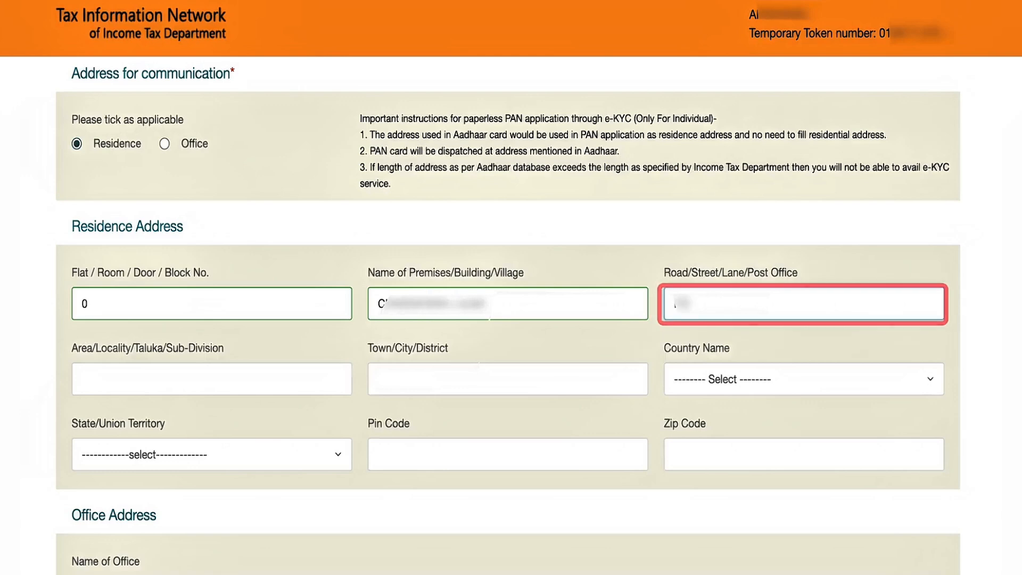
text(...)
click(241, 383)
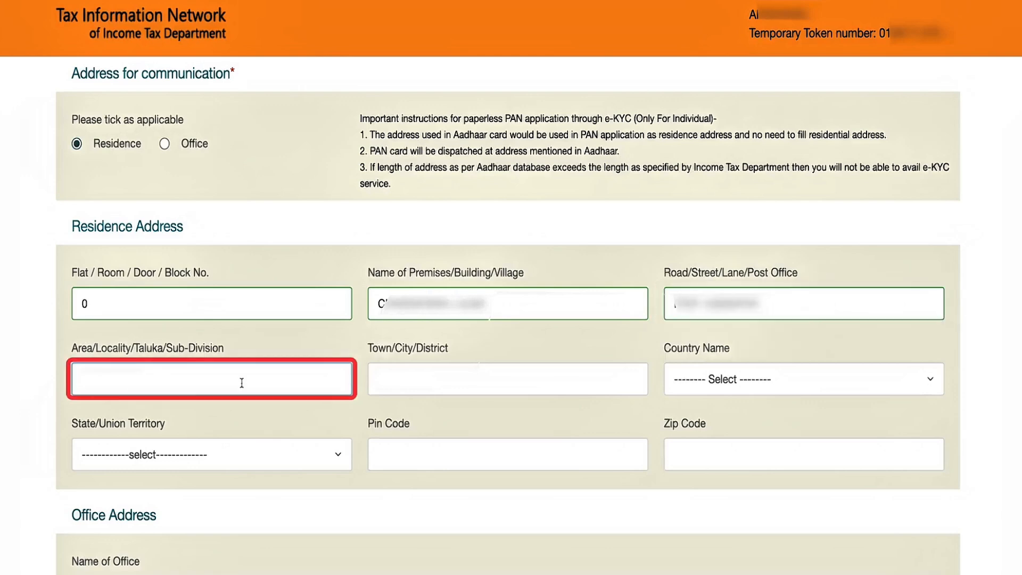
text(......)
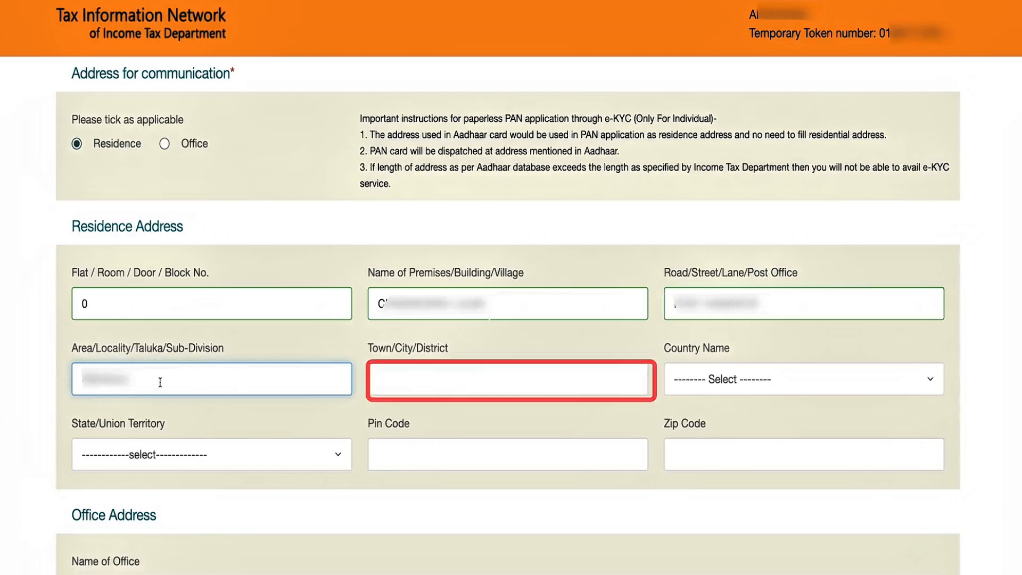
key(Tab)
text(...)
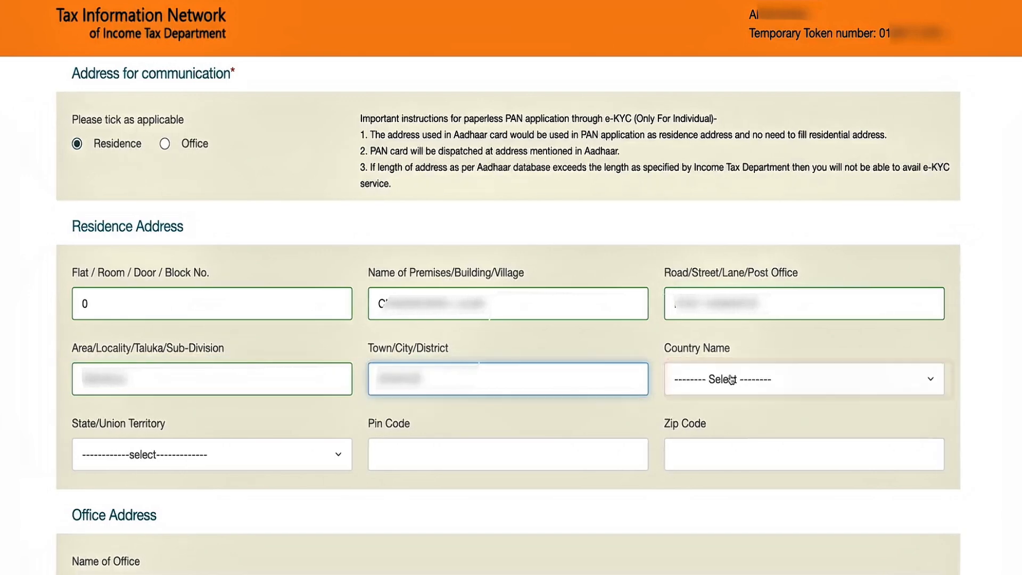
- Set the residence address country to INDIA and state to UTTAR PRADESH
click(731, 380)
scroll(714, 305, down, 20)
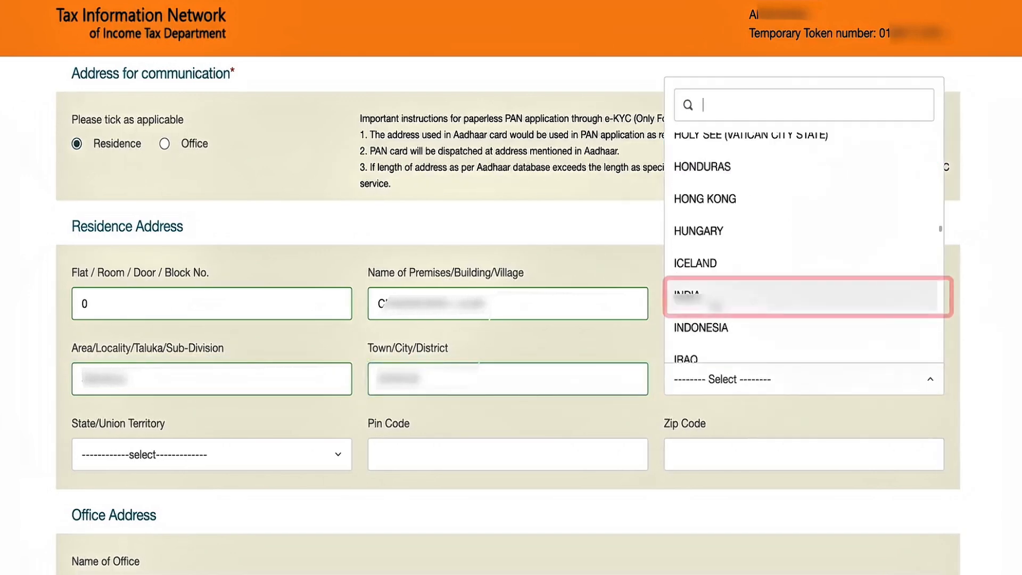
click(714, 305)
scroll(404, 420, down, 2)
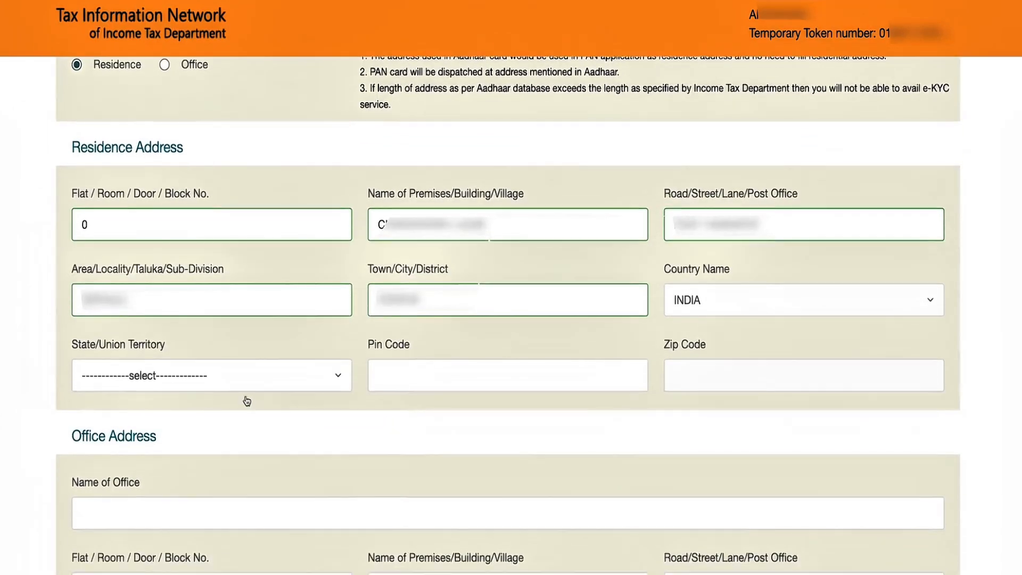
click(296, 384)
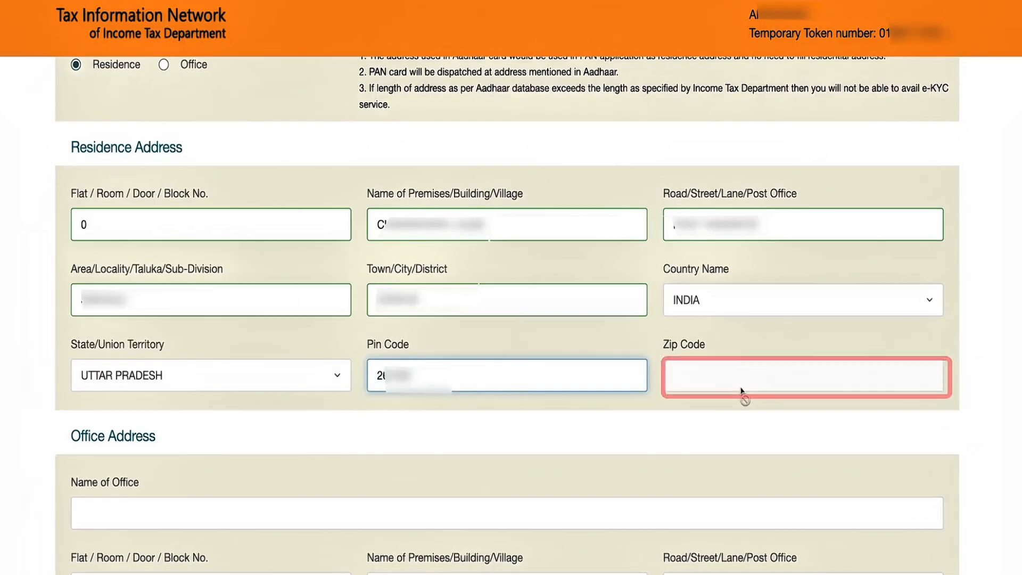
- Choose INDIA (91) as the telephone ISD country code
scroll(506, 344, down, 5)
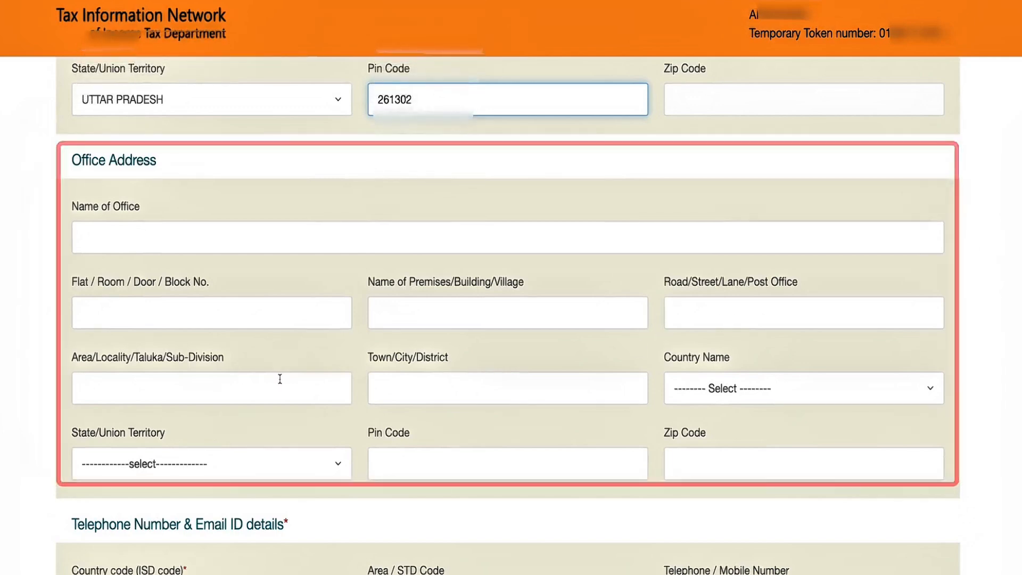
scroll(280, 379, down, 3)
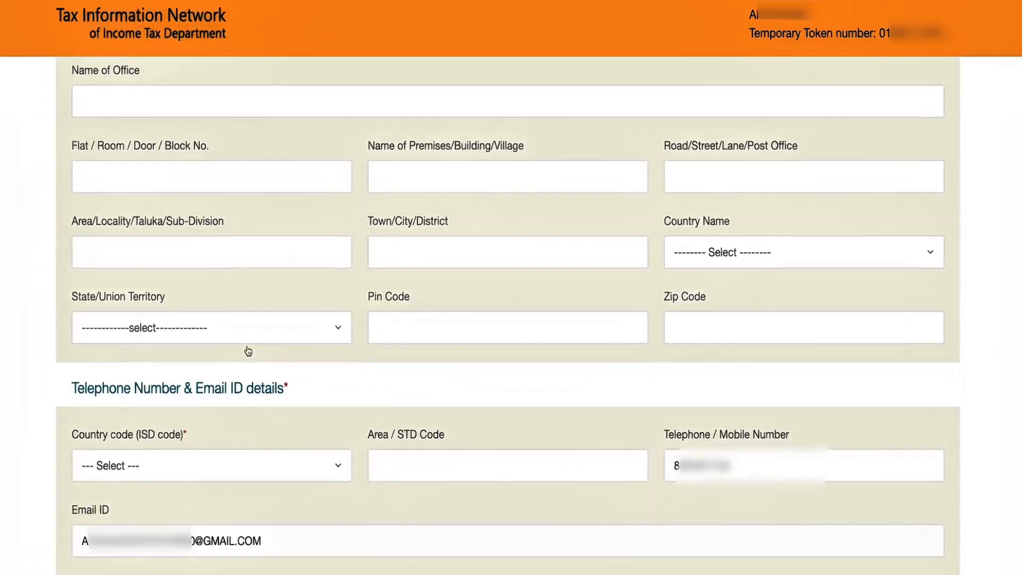
scroll(515, 368, down, 2)
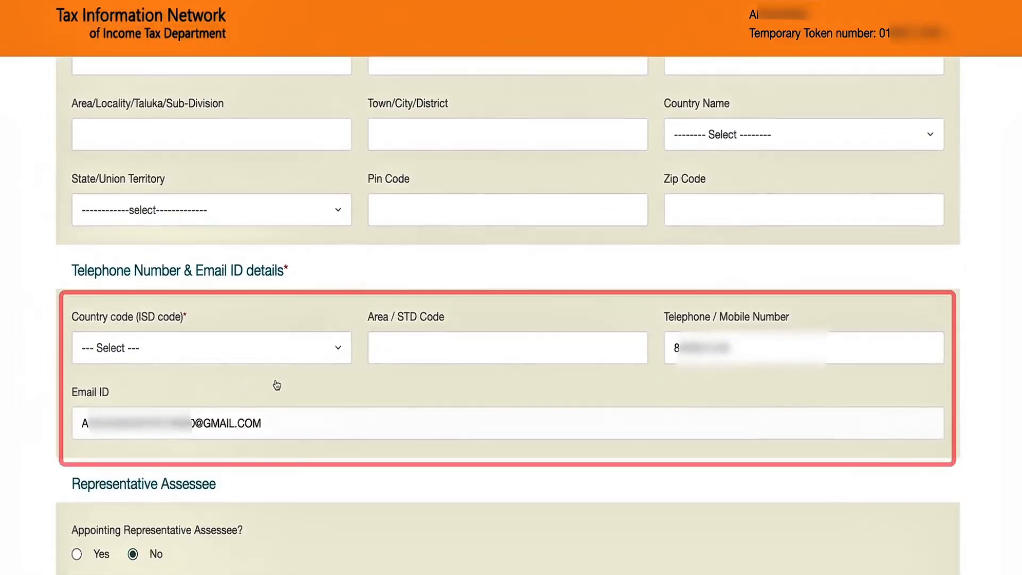
click(304, 356)
scroll(229, 276, down, 15)
click(105, 258)
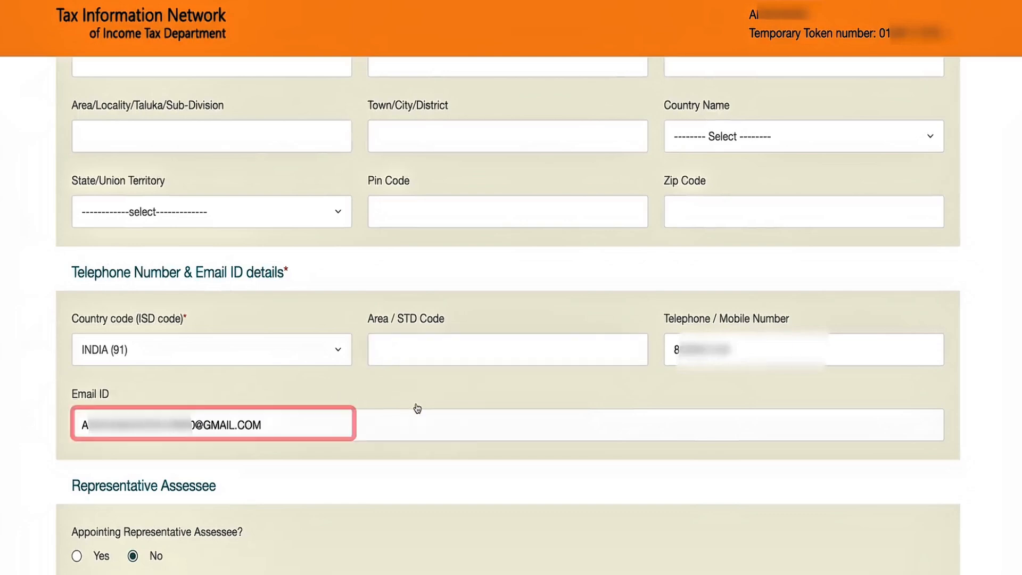
scroll(417, 408, down, 3)
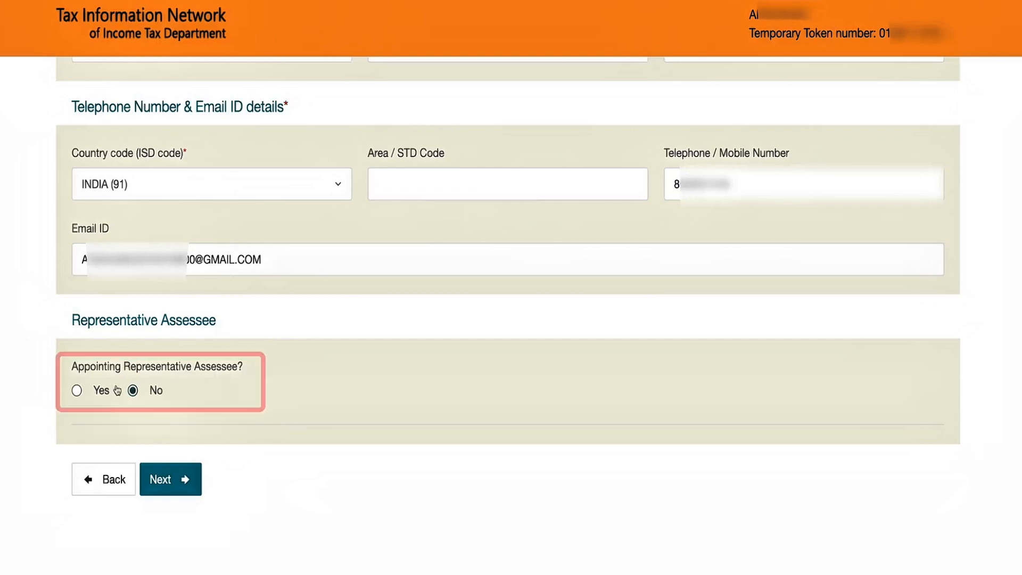
- Declare a representative assessee with title Shri and enter their flat number
click(77, 392)
scroll(286, 425, down, 5)
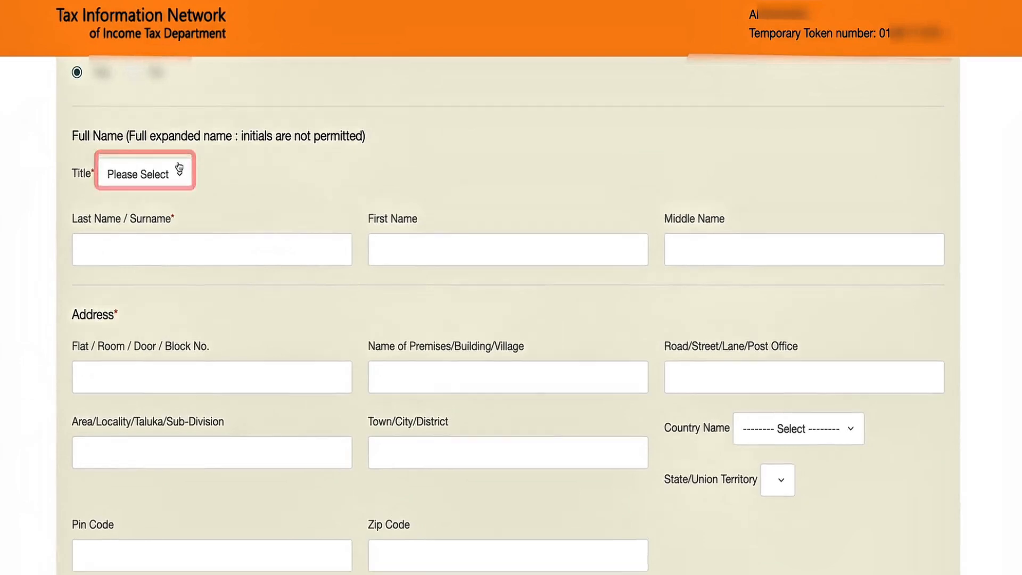
click(176, 172)
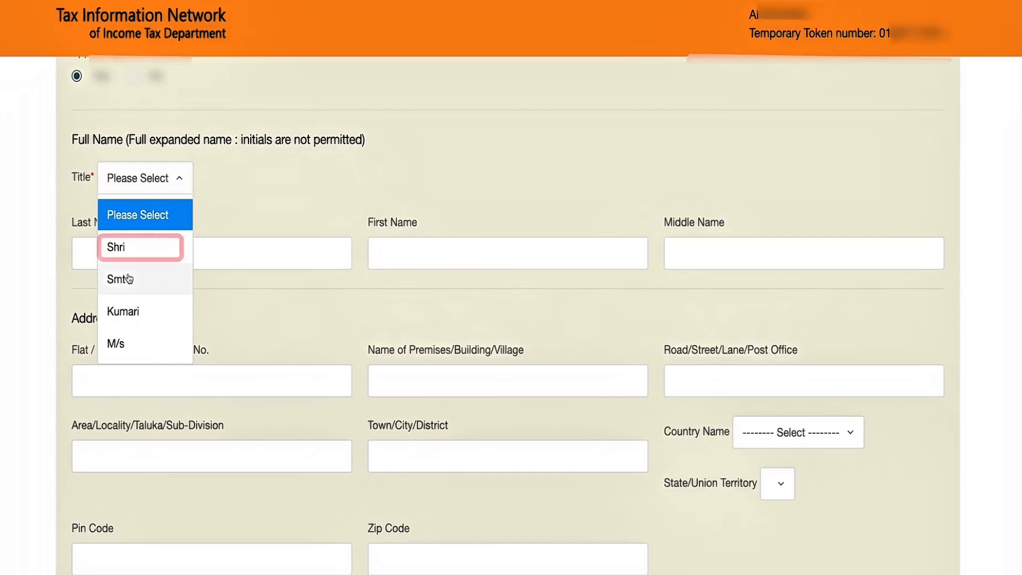
click(132, 249)
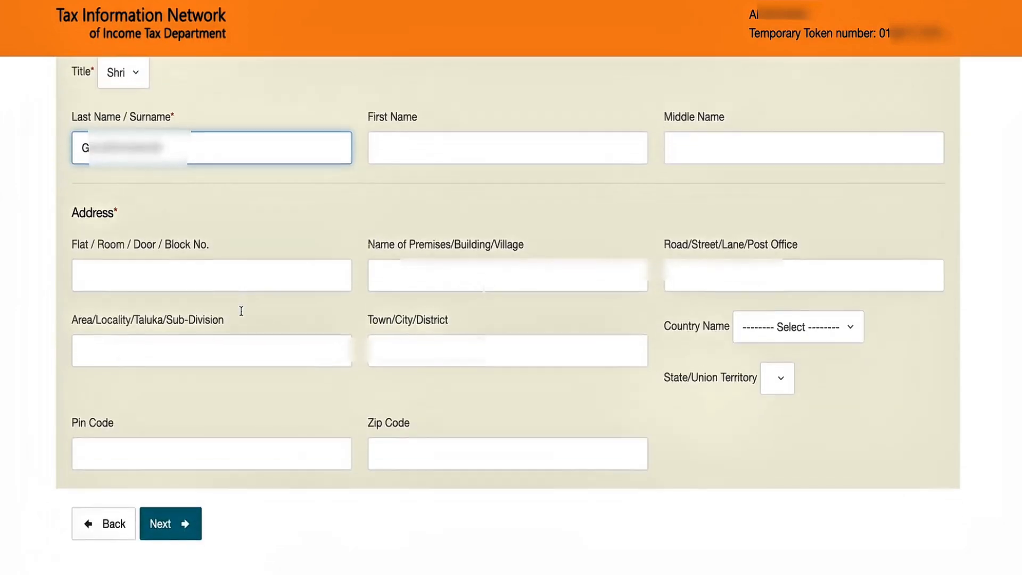
click(283, 266)
text(O)
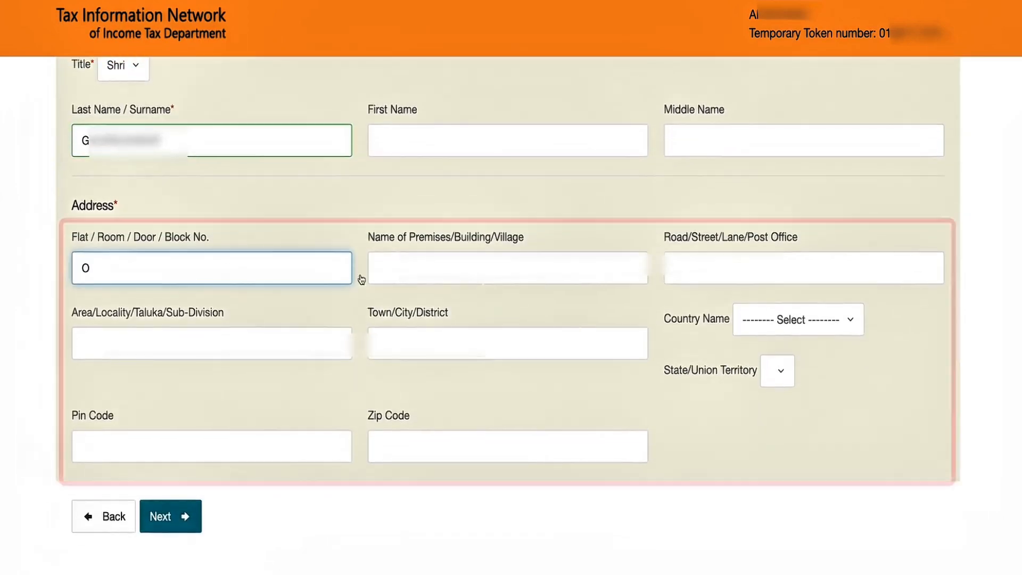
key(Tab)
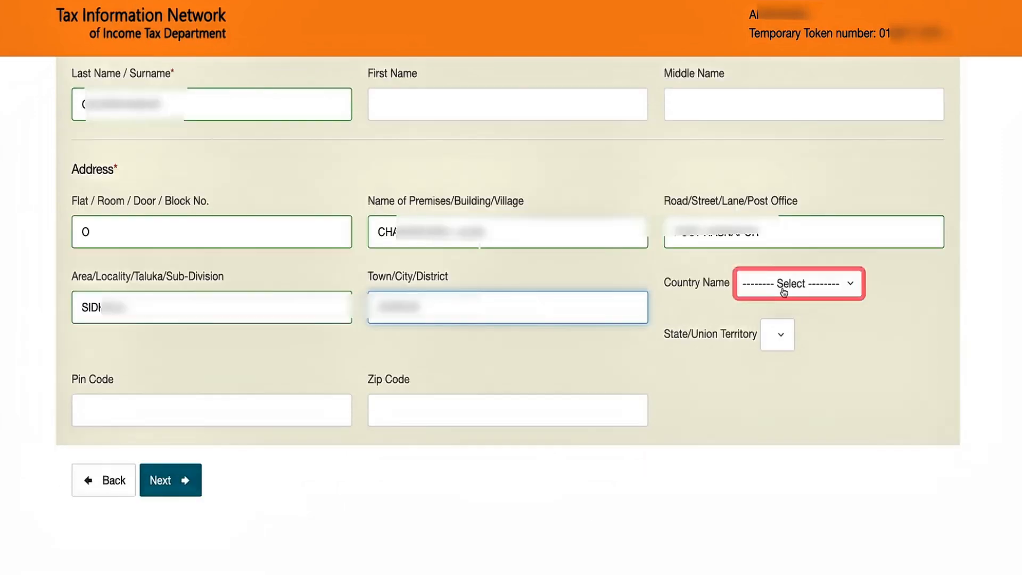
- Set the address to INDIA, UTTAR PRADESH, enter the pin code, and proceed to AO Code
click(784, 288)
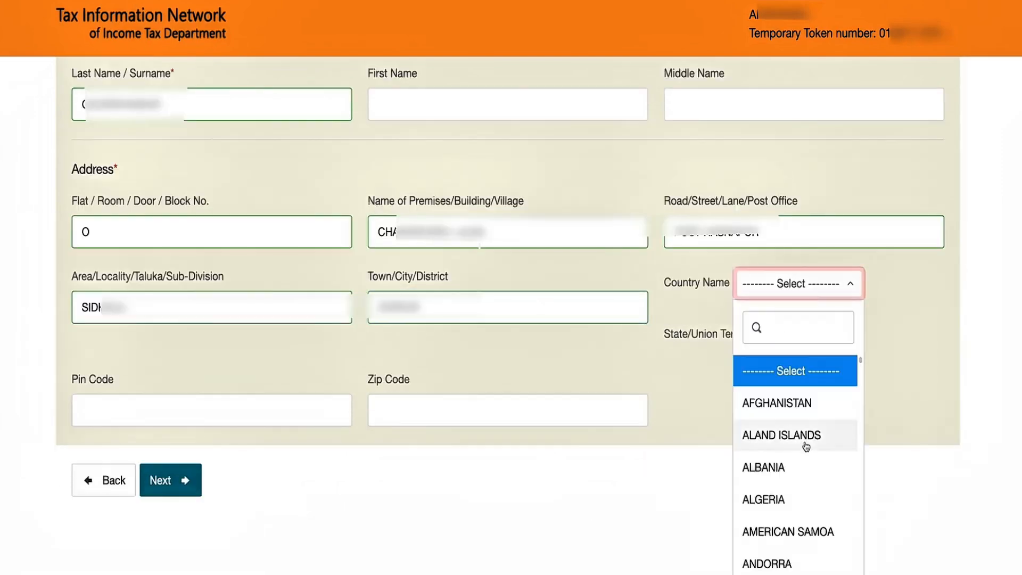
scroll(752, 376, down, 15)
scroll(784, 475, up, 1)
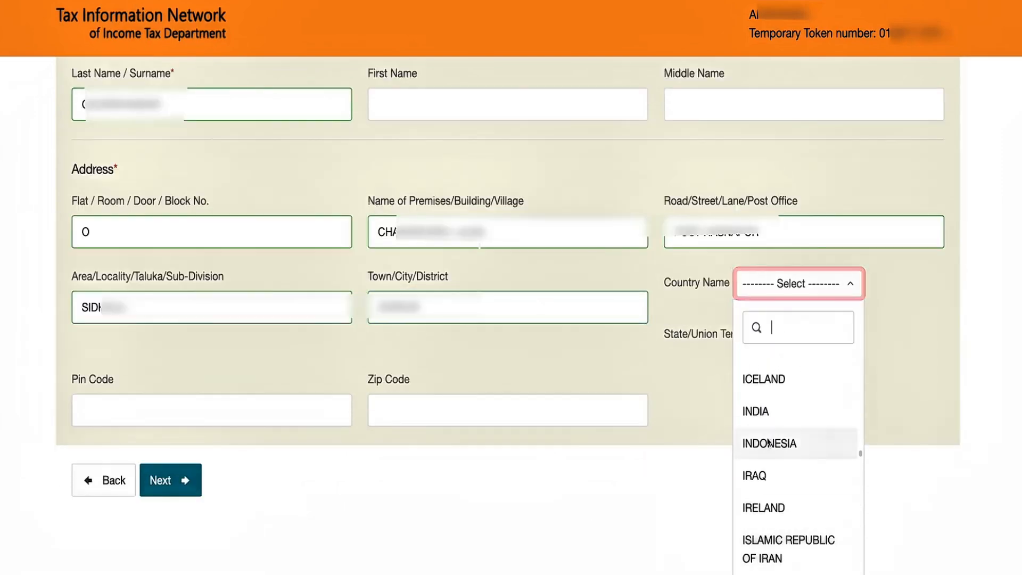
click(756, 402)
click(831, 335)
scroll(835, 287, down, 10)
scroll(835, 287, down, 3)
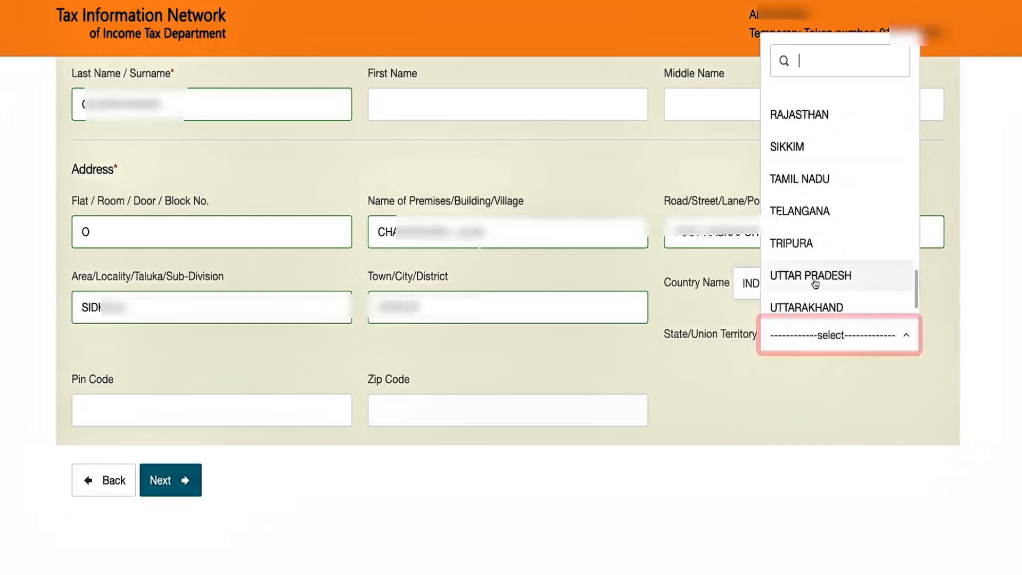
click(822, 285)
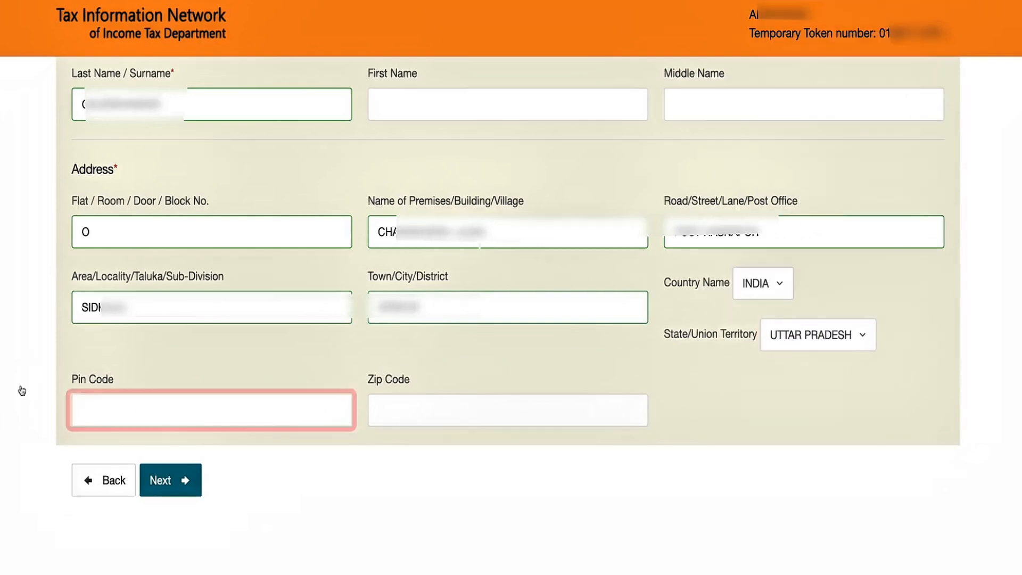
click(144, 410)
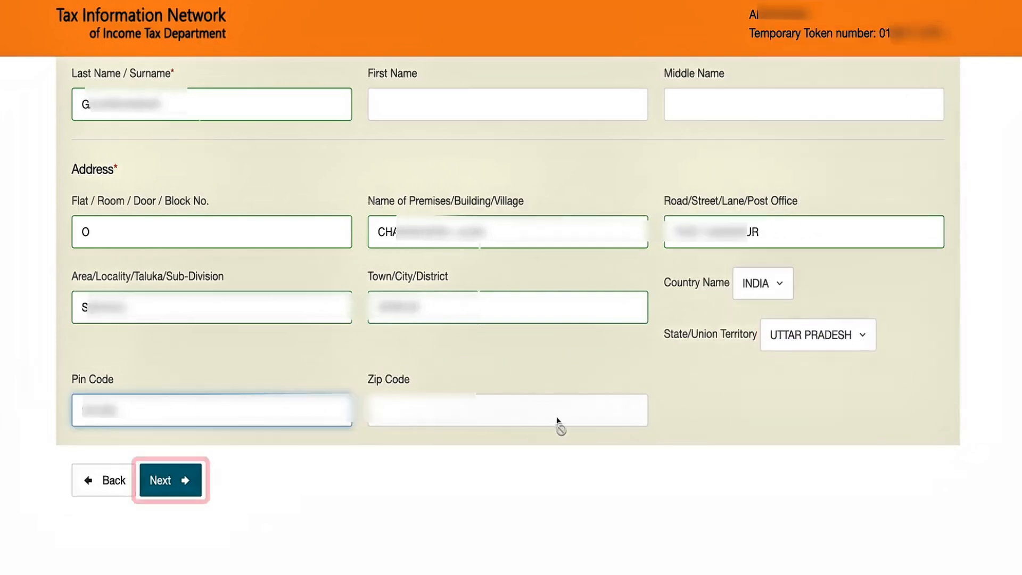
click(171, 481)
- Fetch Indian-citizen AO codes for UTTAR PRADESH, SITAPUR and choose the first ITO entry (AO Number 1)
scroll(496, 433, down, 2)
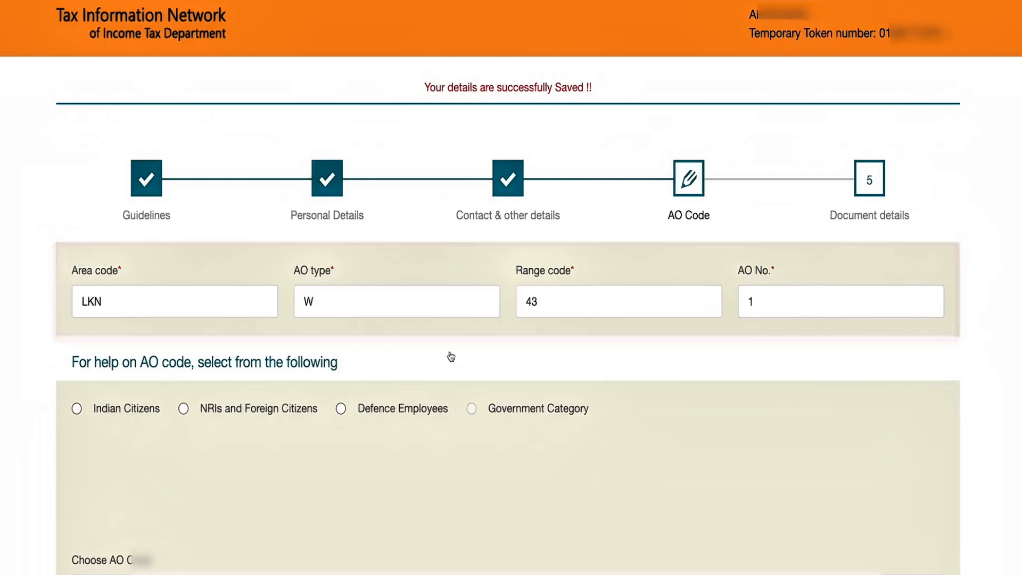
scroll(63, 370, down, 2)
click(76, 341)
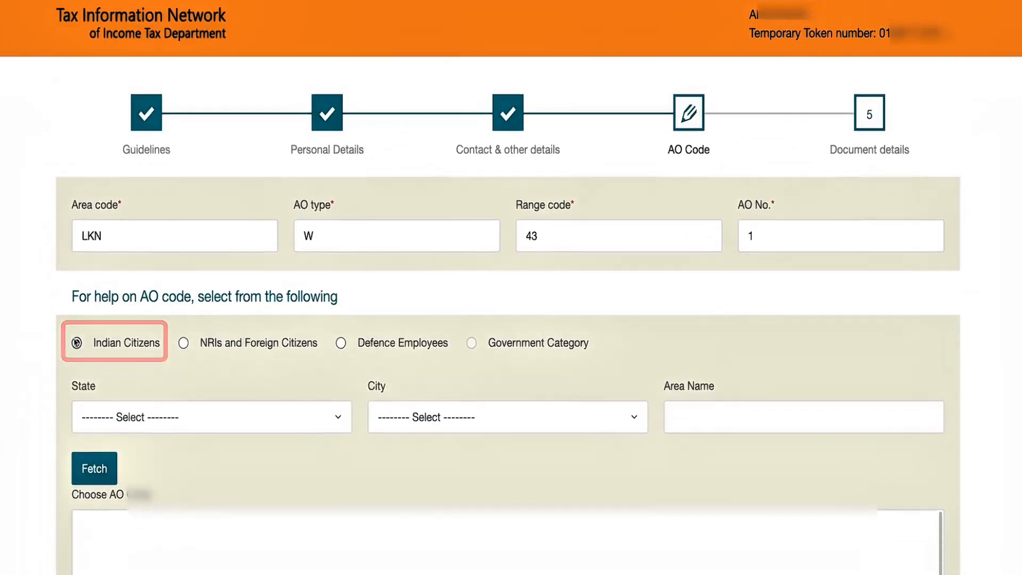
scroll(270, 375, down, 2)
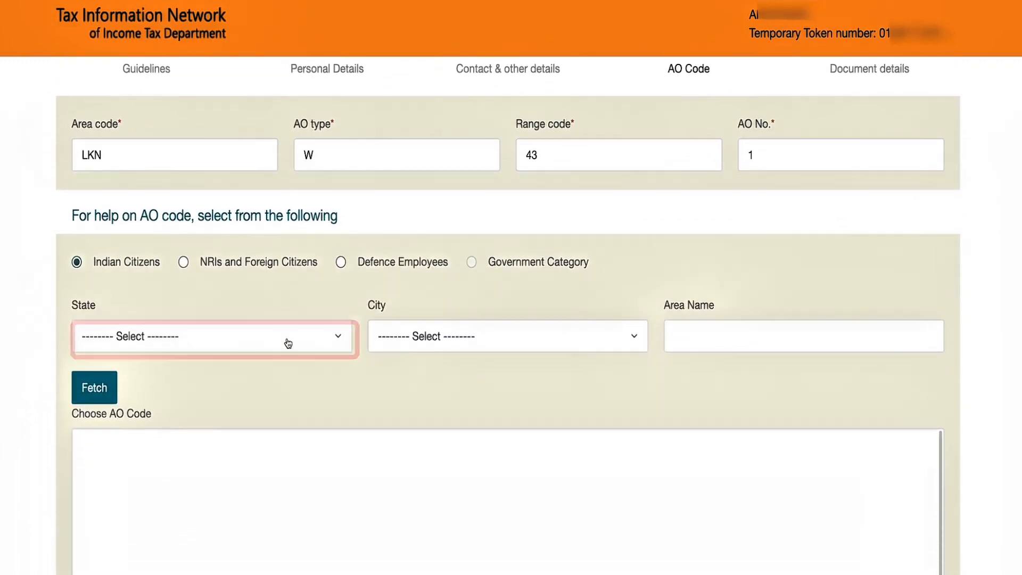
click(288, 344)
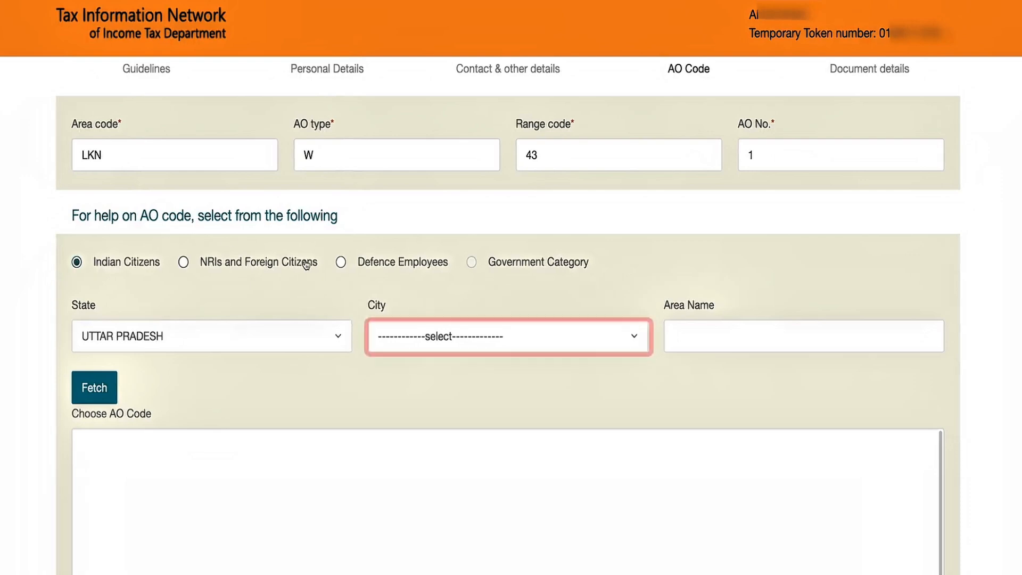
click(508, 354)
scroll(463, 288, down, 1)
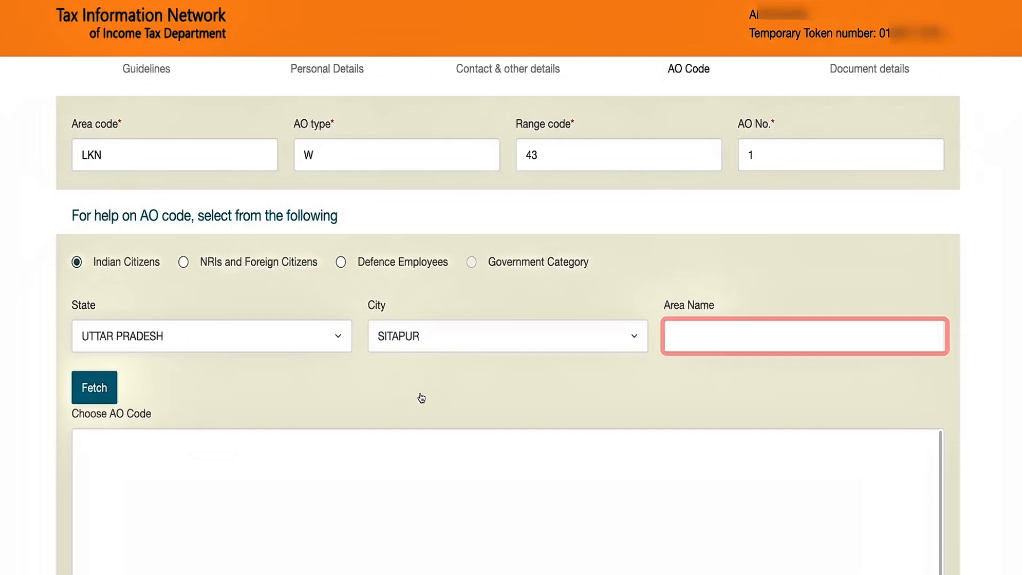
click(93, 389)
scroll(329, 407, down, 2)
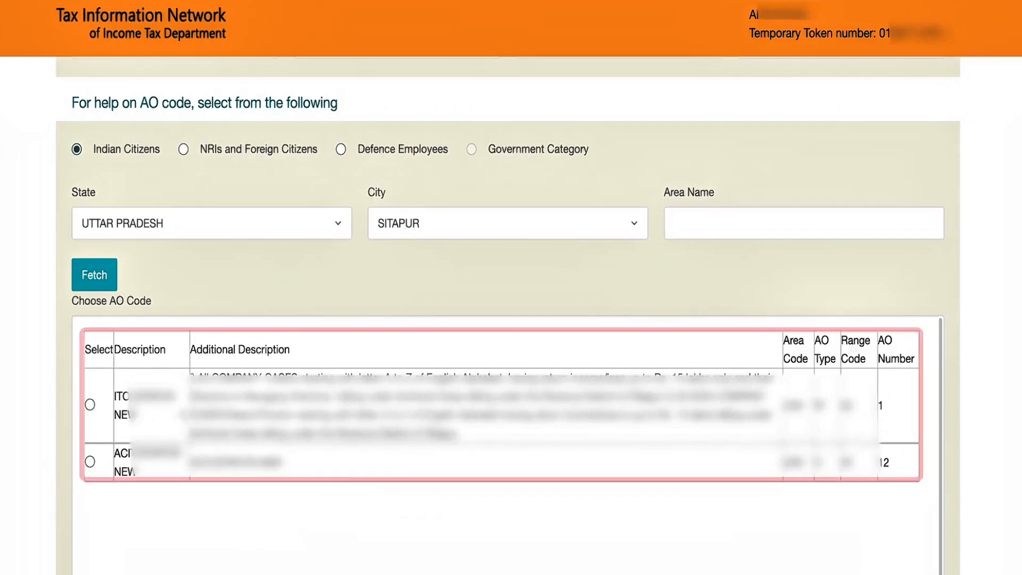
click(90, 404)
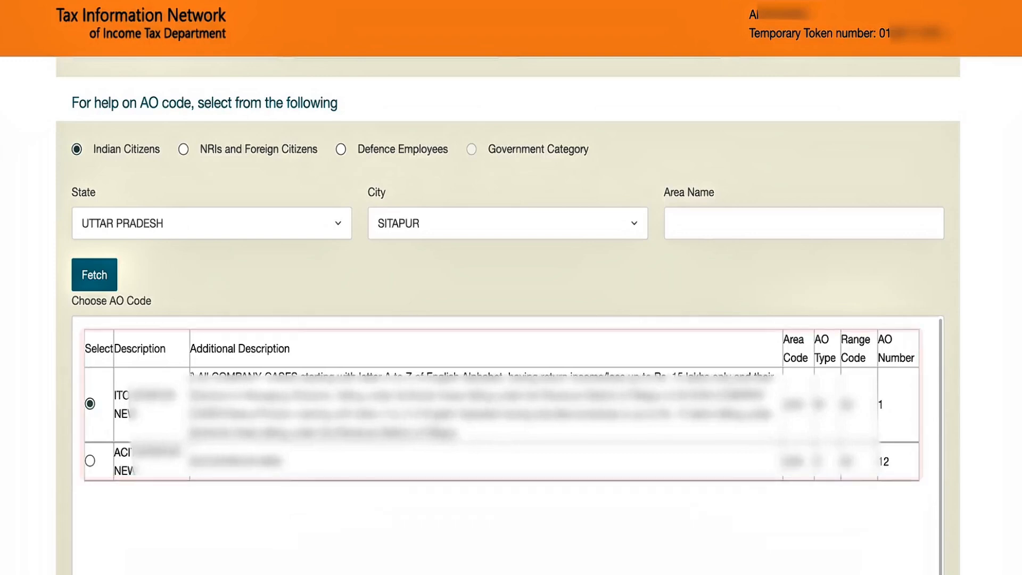
scroll(546, 440, down, 3)
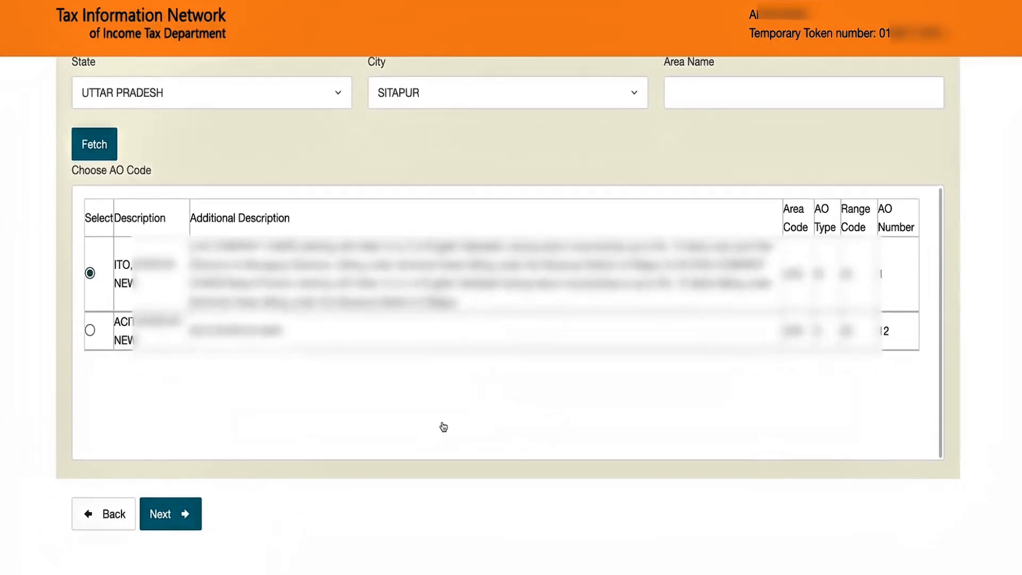
- Save the AO code and choose AADHAAR Card as proof of identity
click(169, 515)
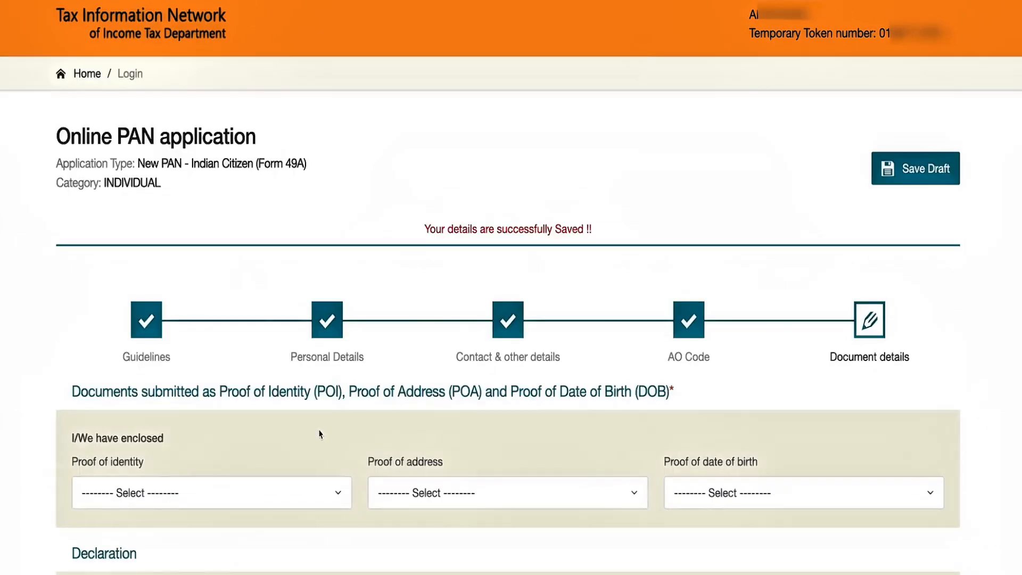
scroll(291, 443, down, 2)
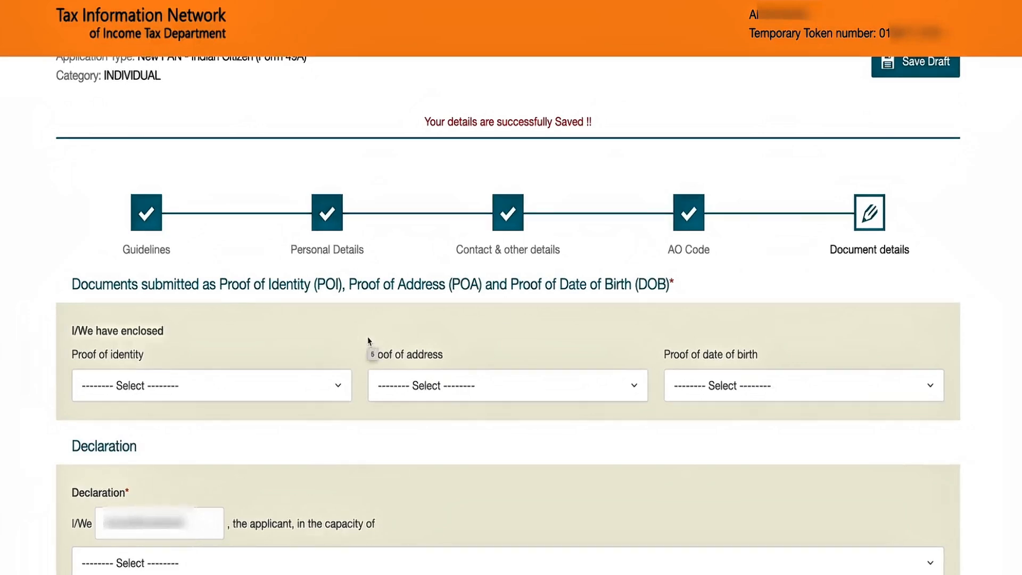
scroll(422, 410, down, 1)
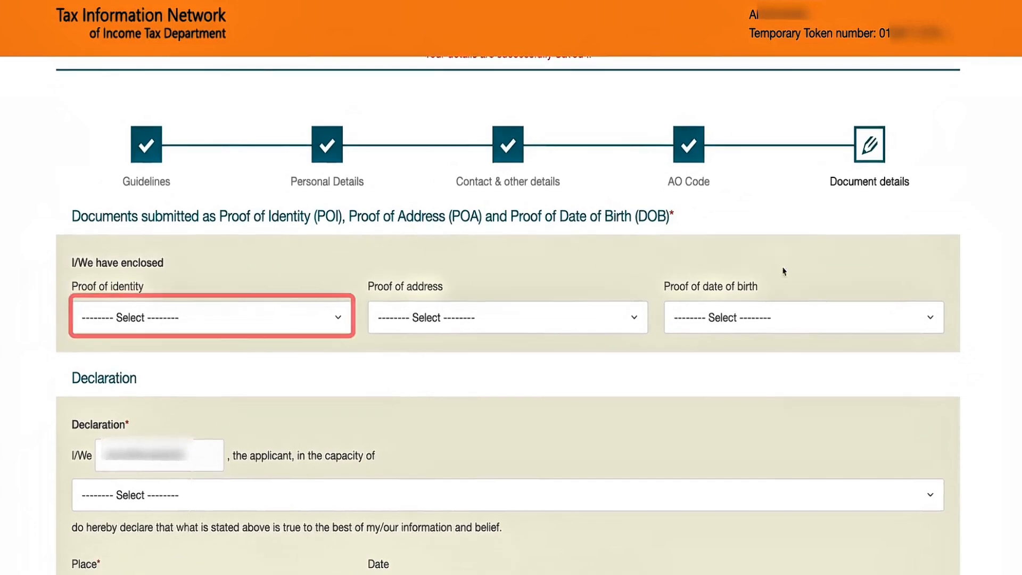
click(319, 331)
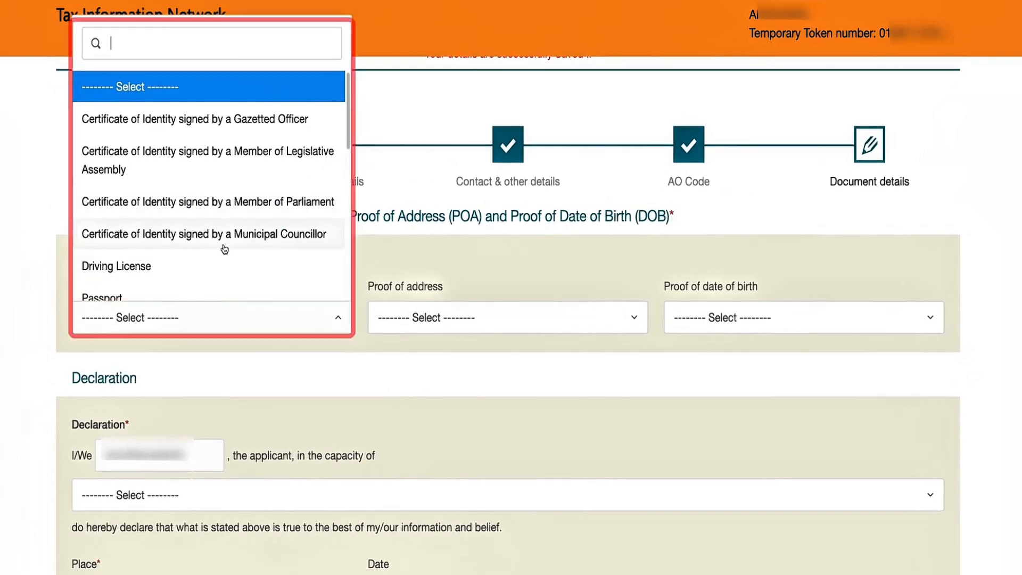
scroll(124, 242, down, 3)
scroll(203, 260, down, 4)
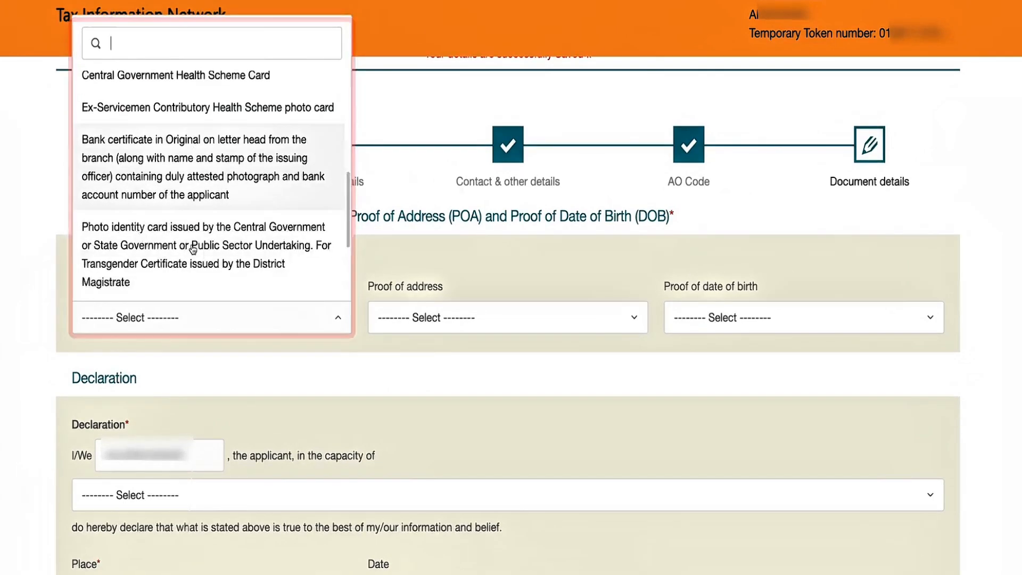
scroll(175, 255, down, 2)
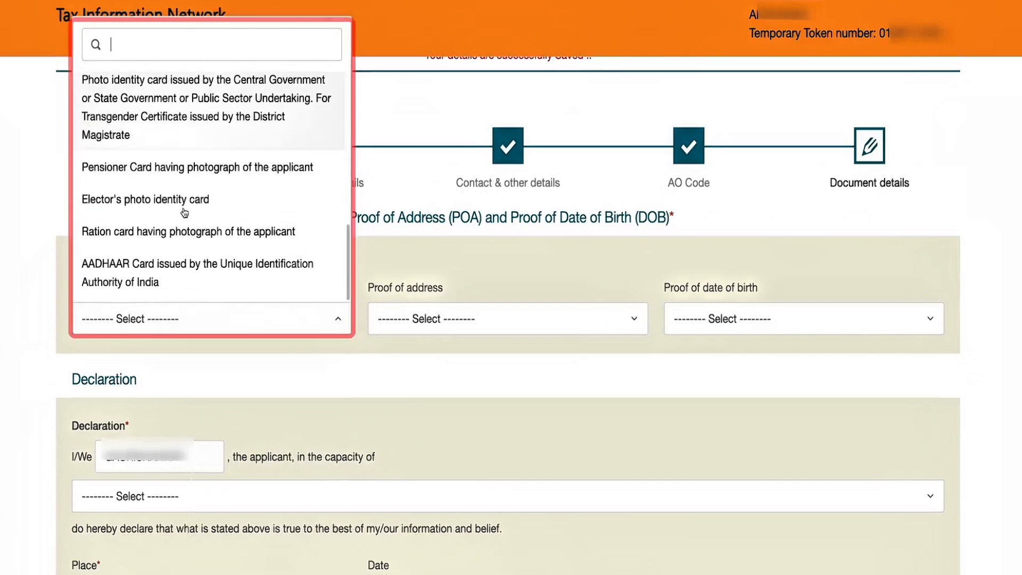
click(195, 271)
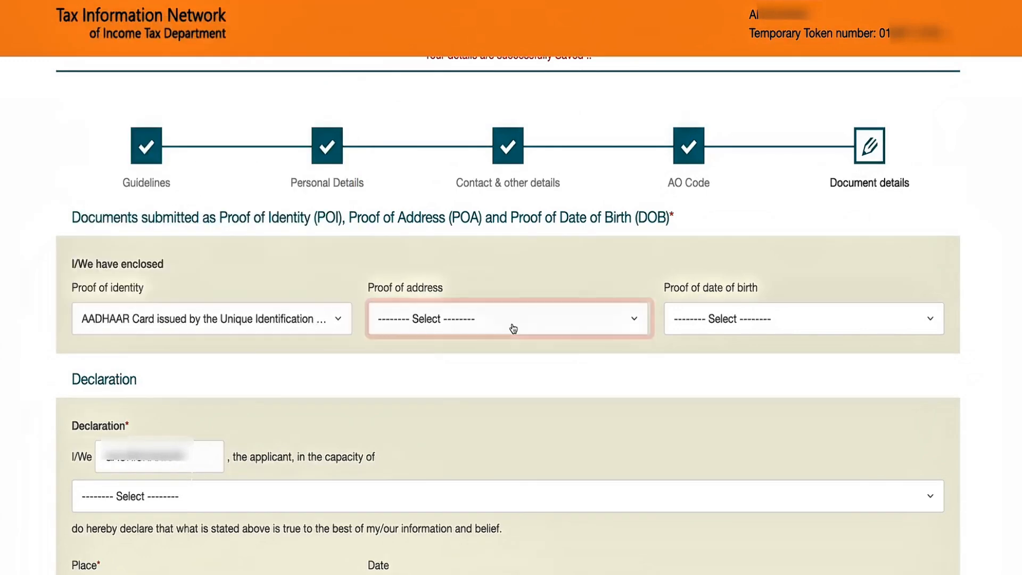
- Choose AADHAAR Card as proof of address and as proof of date of birth
click(510, 325)
scroll(473, 255, down, 5)
click(466, 266)
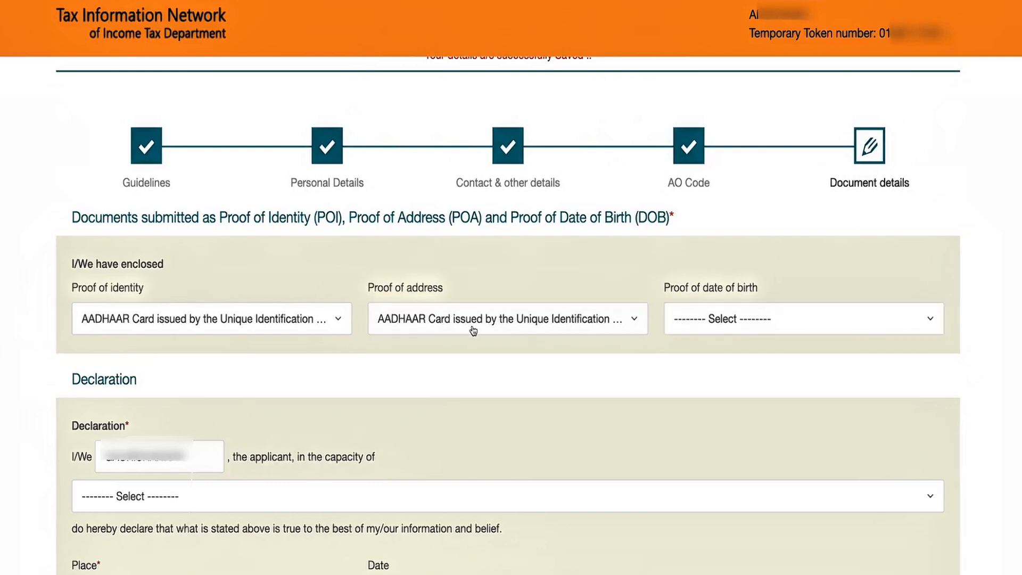
click(740, 322)
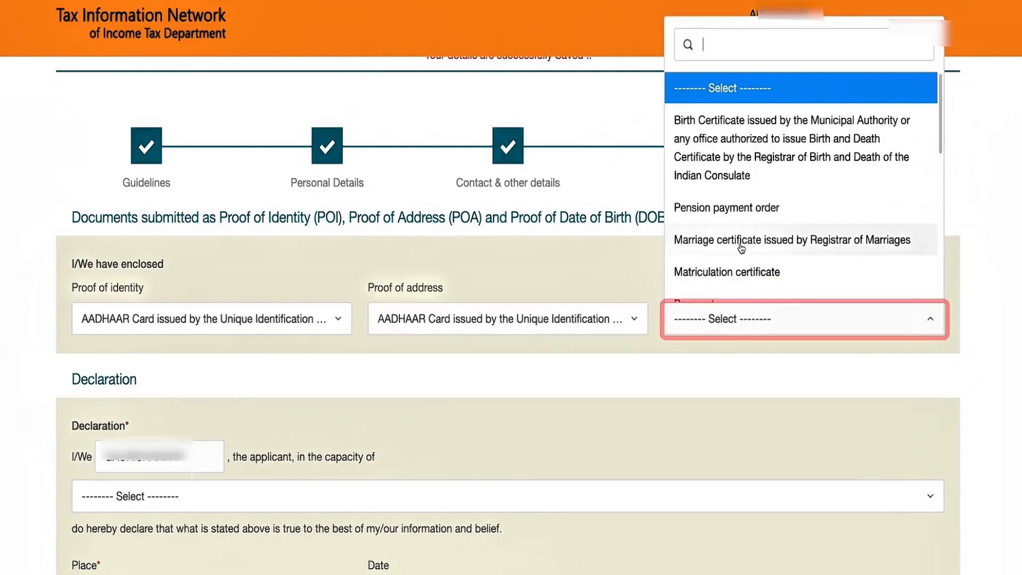
scroll(759, 261, down, 1)
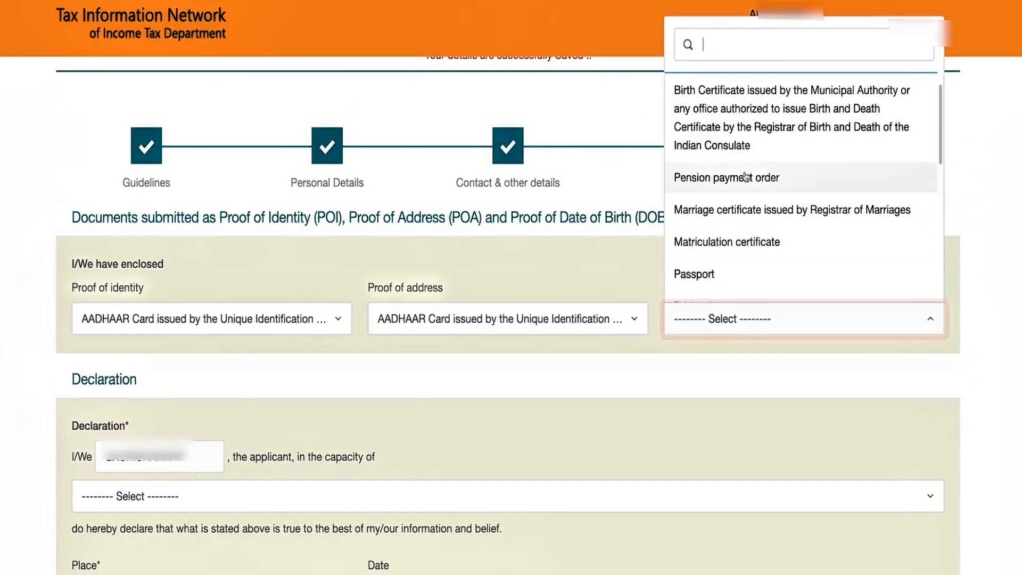
scroll(747, 215, up, 1)
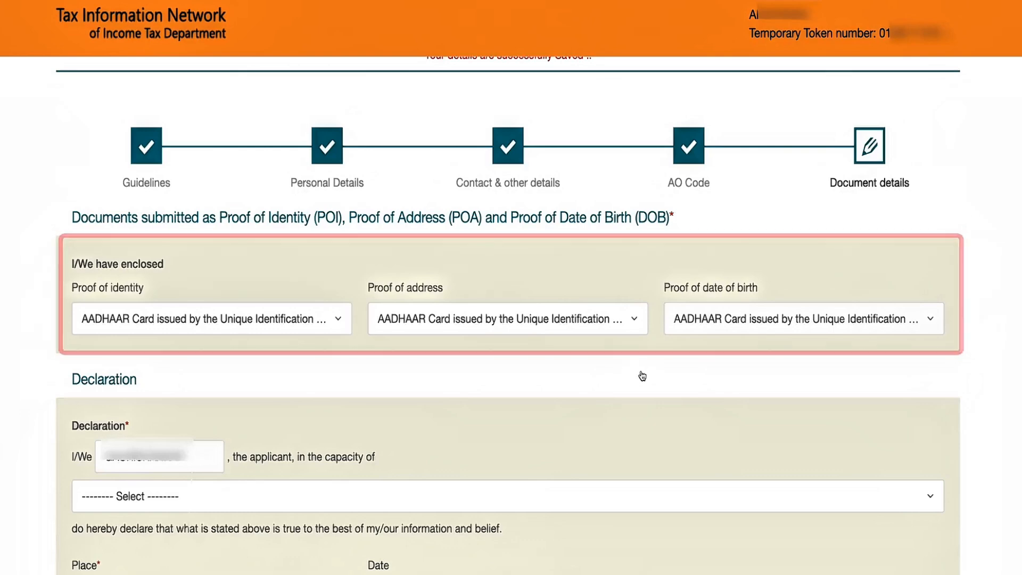
scroll(689, 361, down, 3)
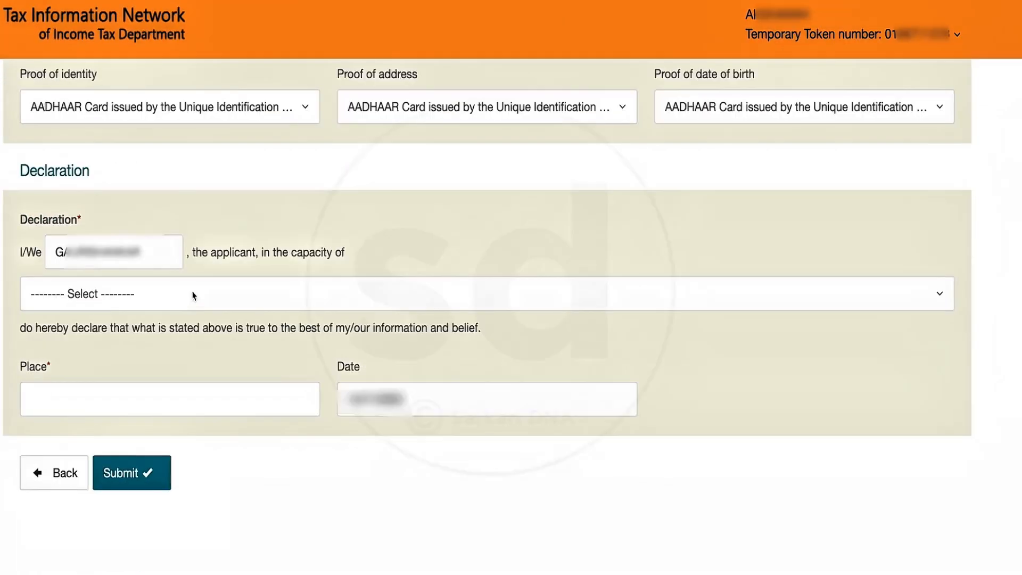
- Declare as Representative Assessee with place SITAP and submit Form 49A
click(266, 305)
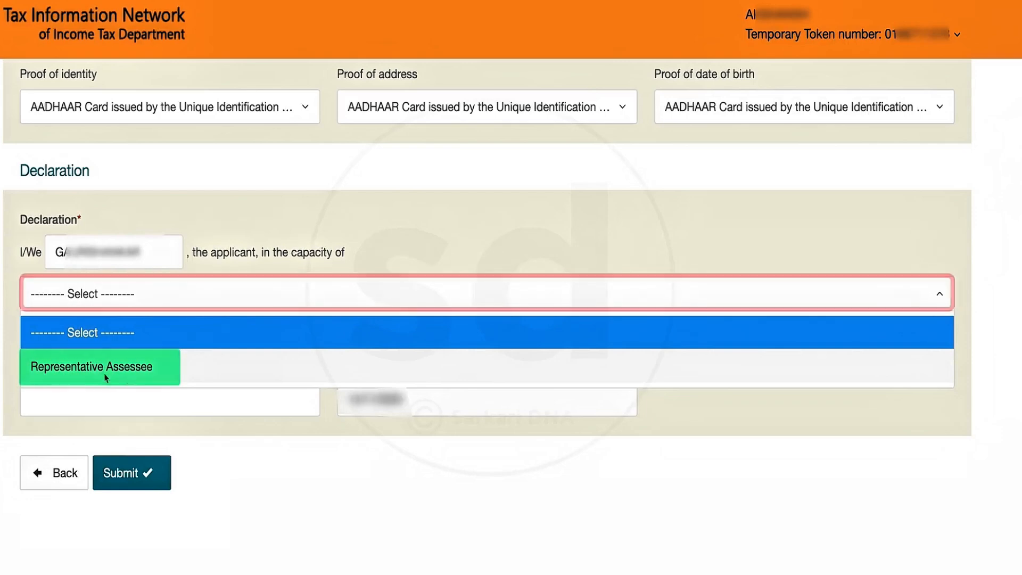
click(137, 365)
scroll(127, 376, down, 1)
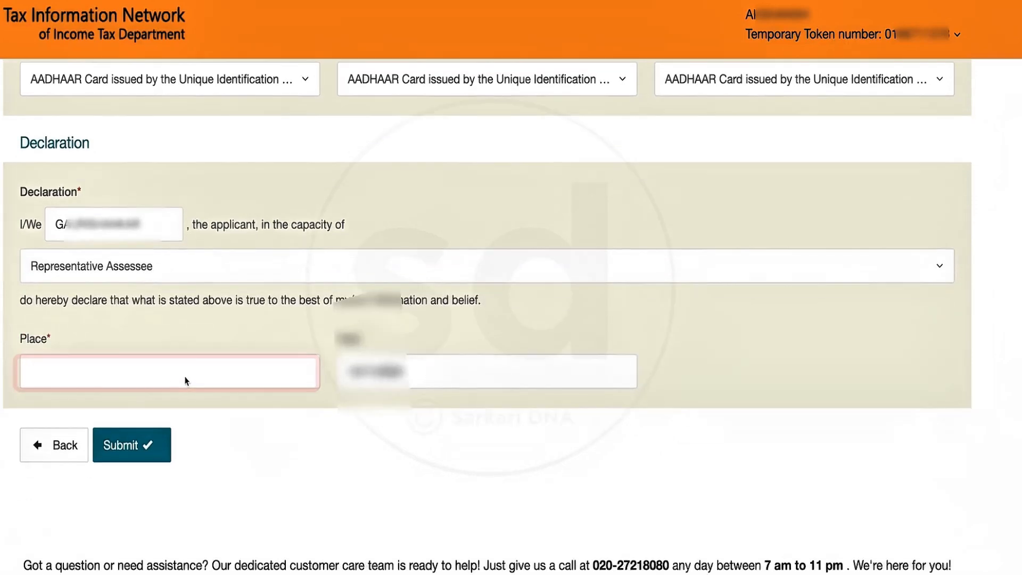
click(207, 375)
text(SITAP)
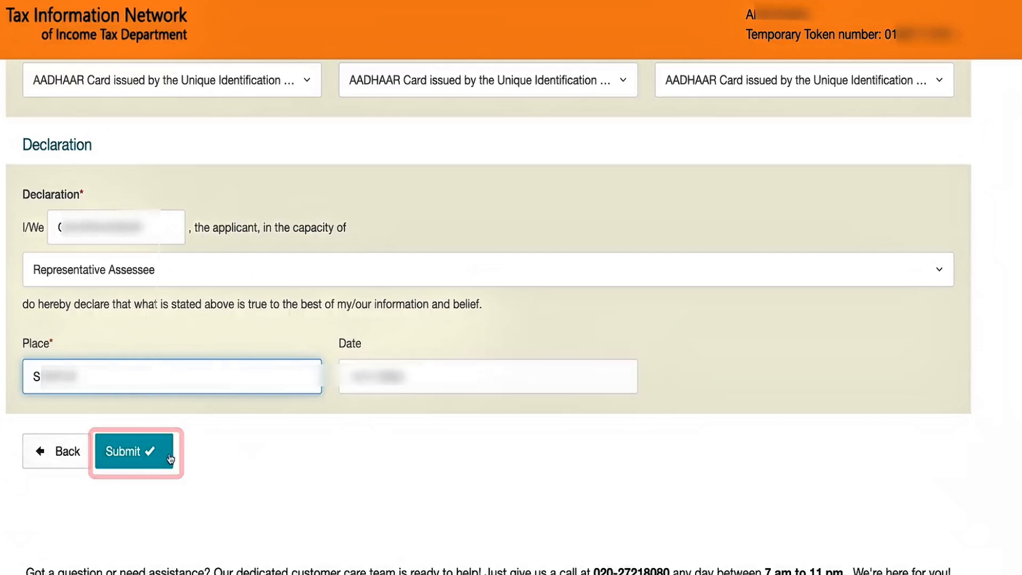
click(146, 452)
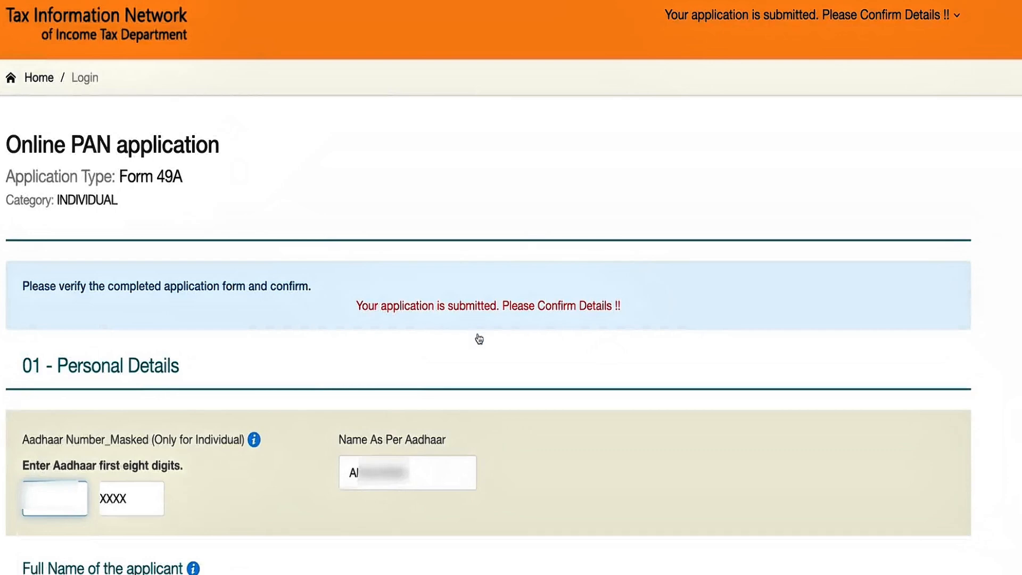
- Check the submitted application details on the confirmation page and proceed to payment
scroll(480, 339, down, 3)
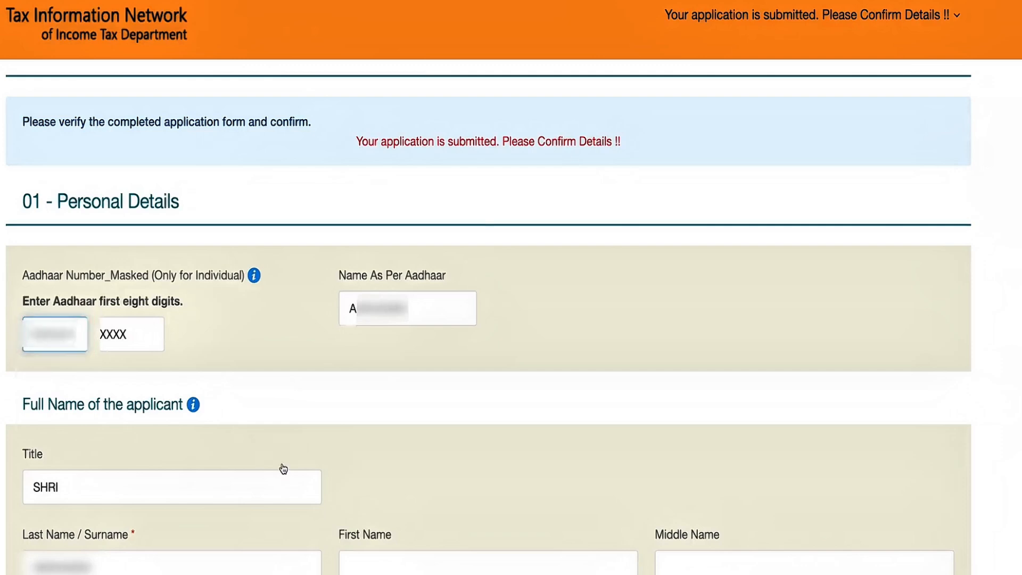
scroll(280, 470, down, 3)
scroll(356, 445, down, 2)
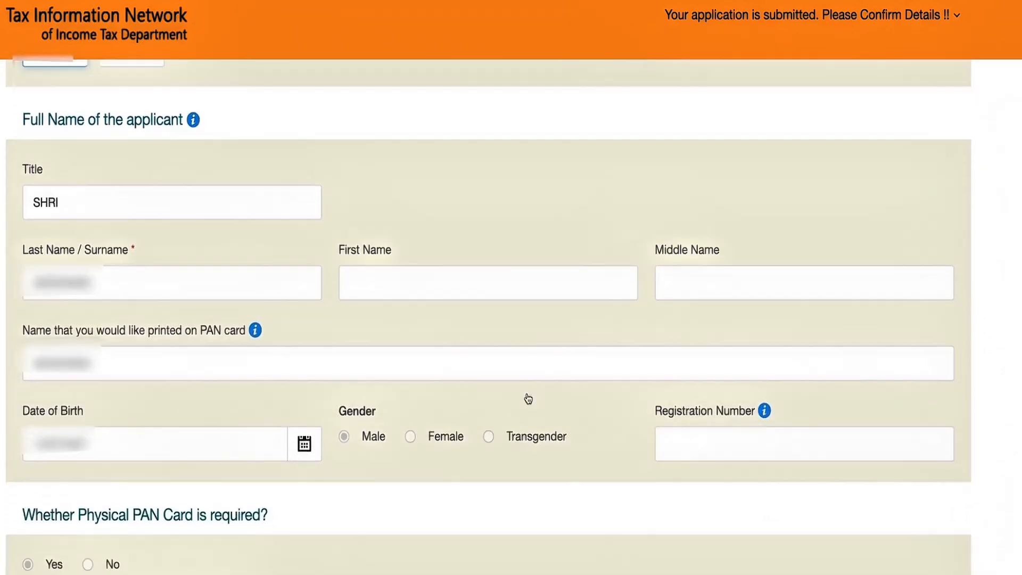
scroll(491, 486, down, 4)
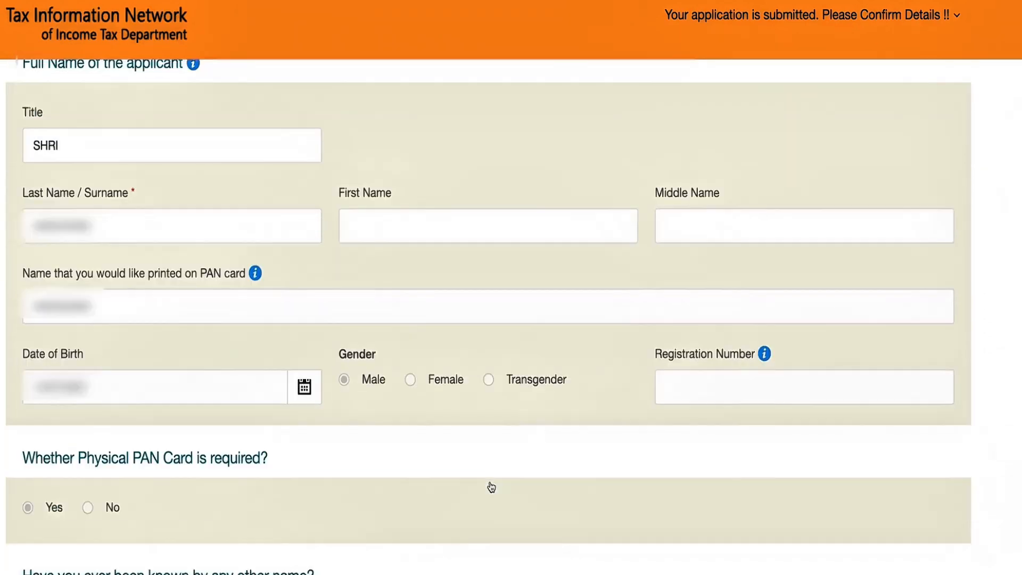
scroll(252, 435, down, 4)
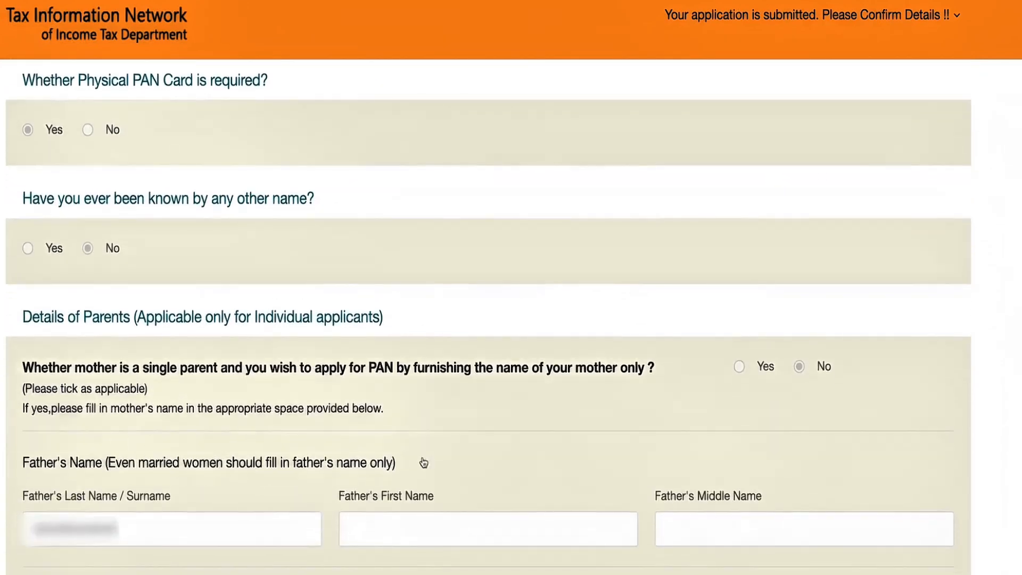
scroll(335, 507, down, 3)
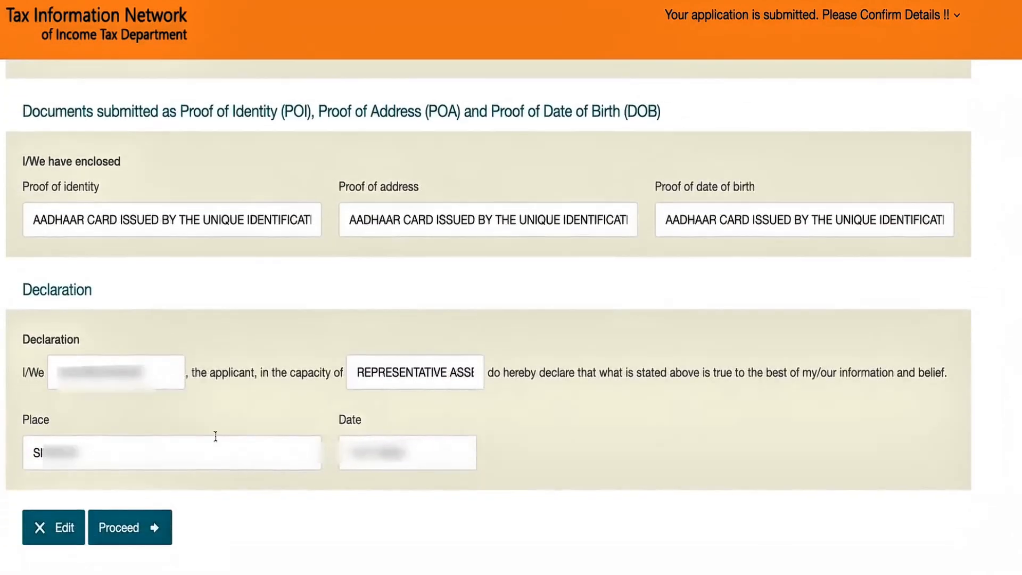
scroll(215, 436, down, 1)
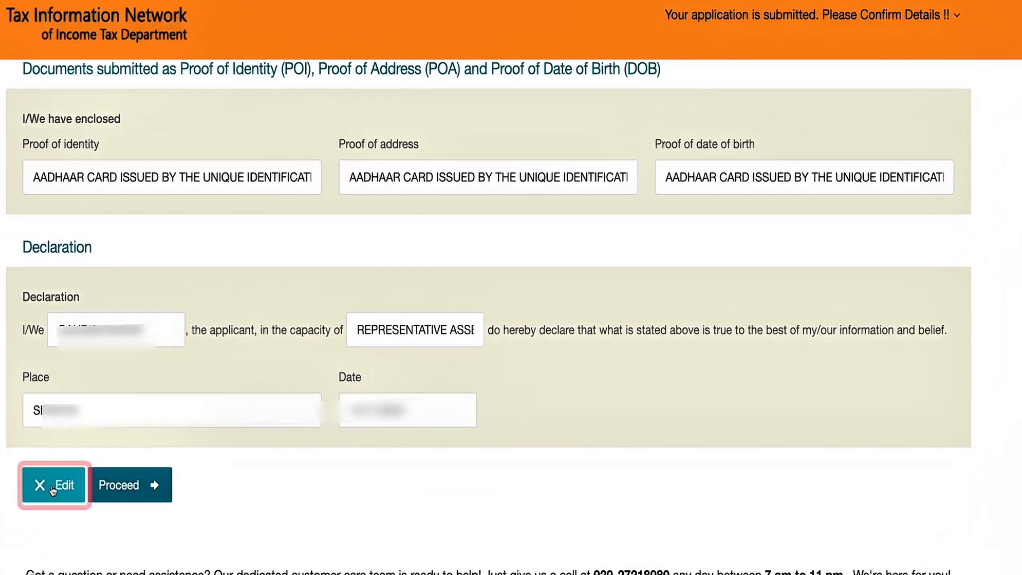
click(129, 491)
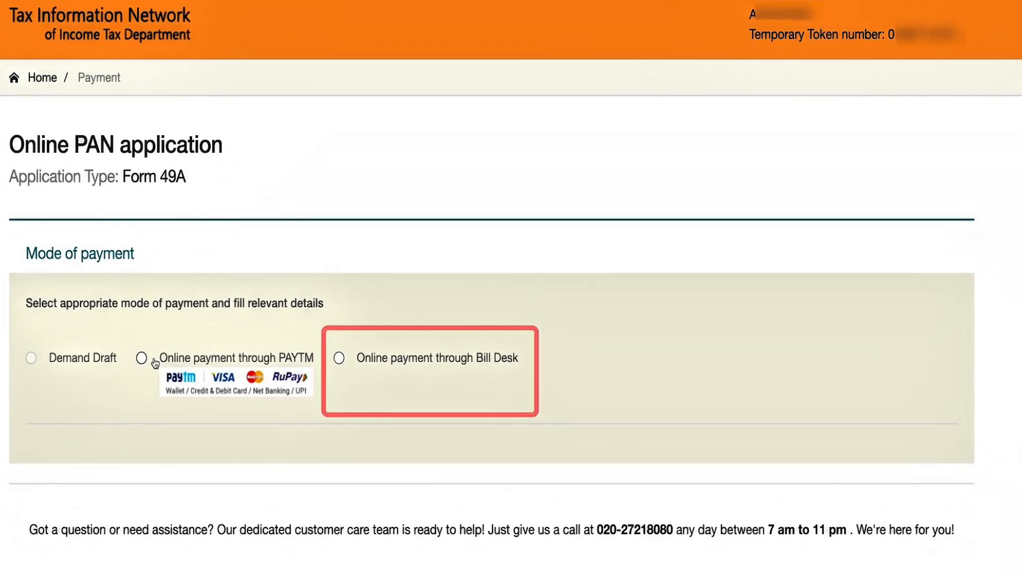
- Choose online payment through Bill Desk, accept the terms, and confirm the 107.00 fee
click(341, 359)
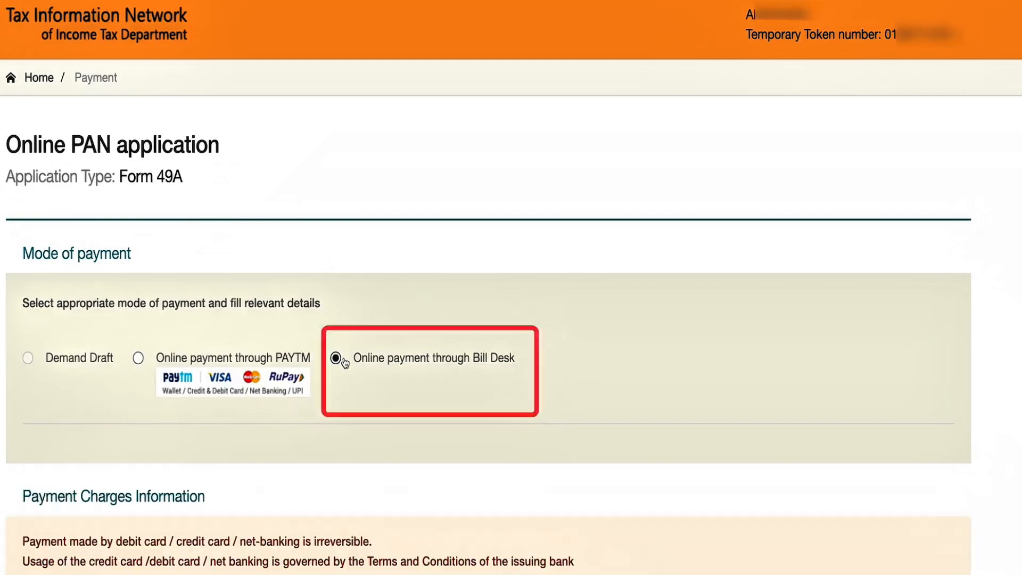
scroll(447, 475, down, 3)
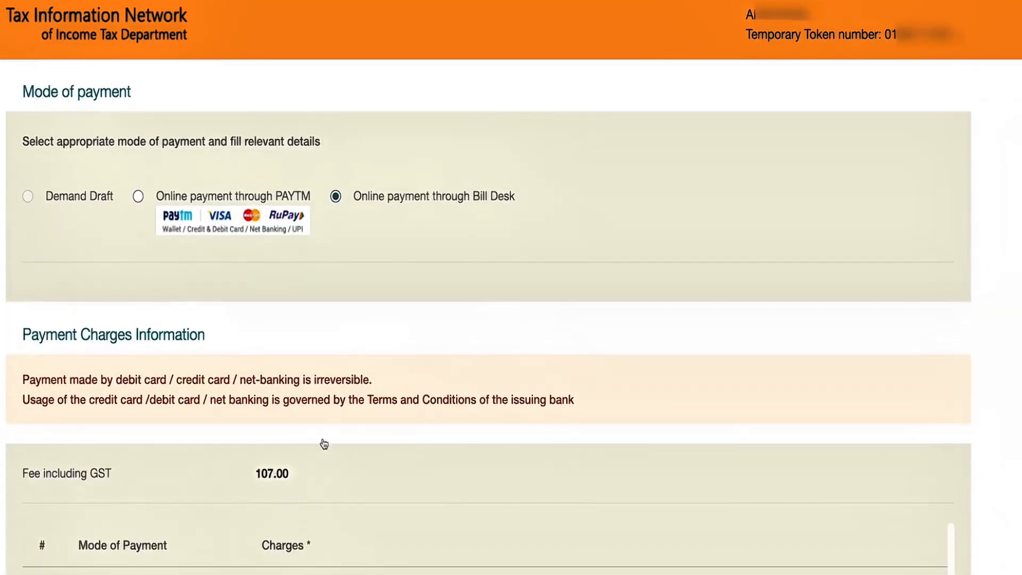
scroll(324, 444, down, 3)
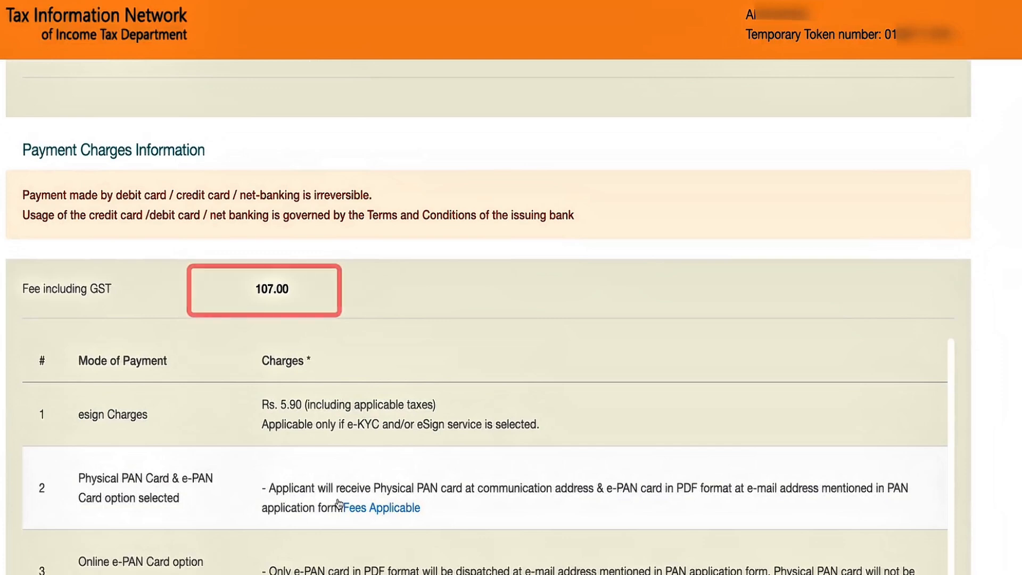
scroll(339, 503, down, 1)
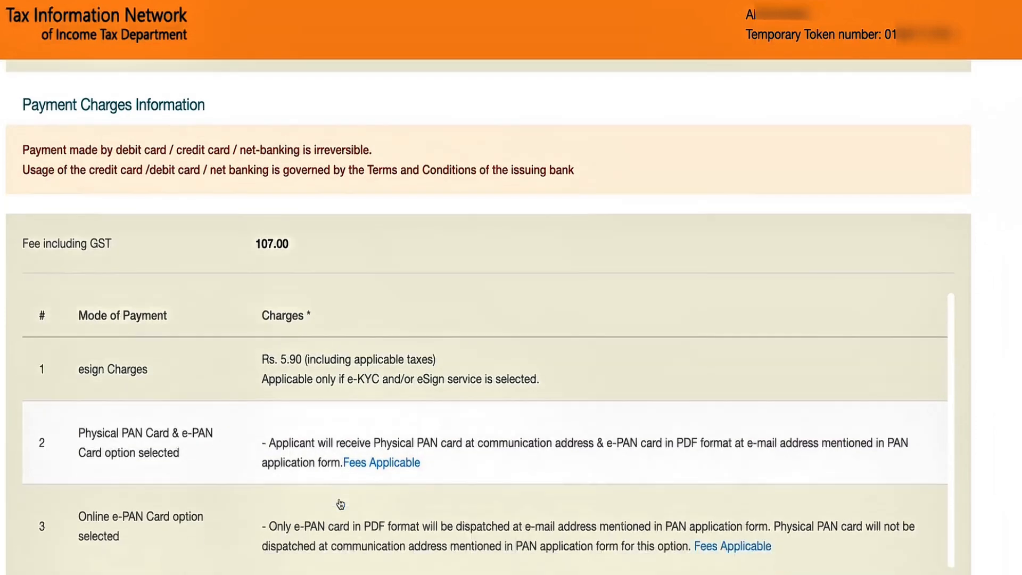
scroll(502, 479, down, 4)
scroll(386, 502, down, 1)
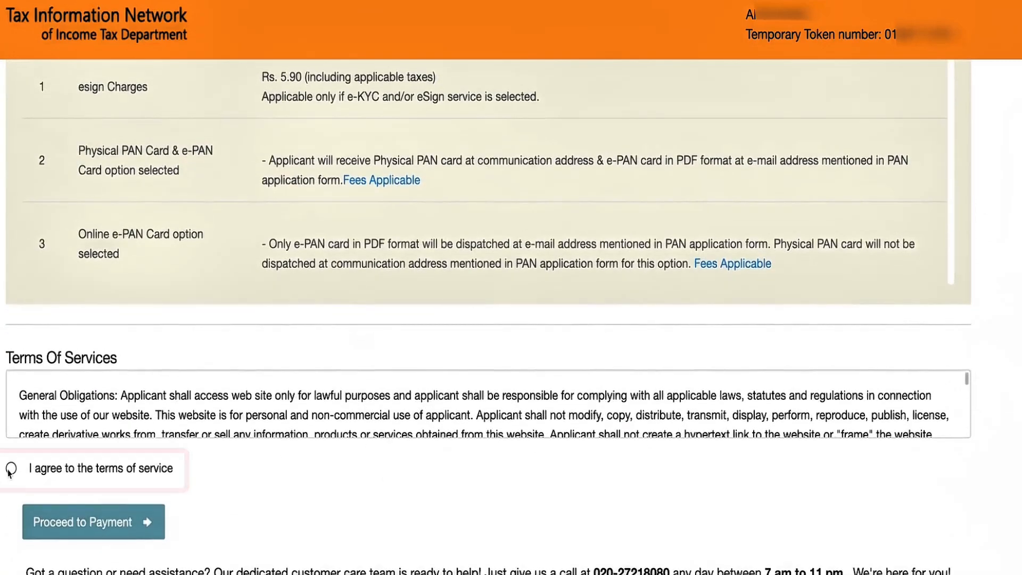
click(11, 468)
click(87, 524)
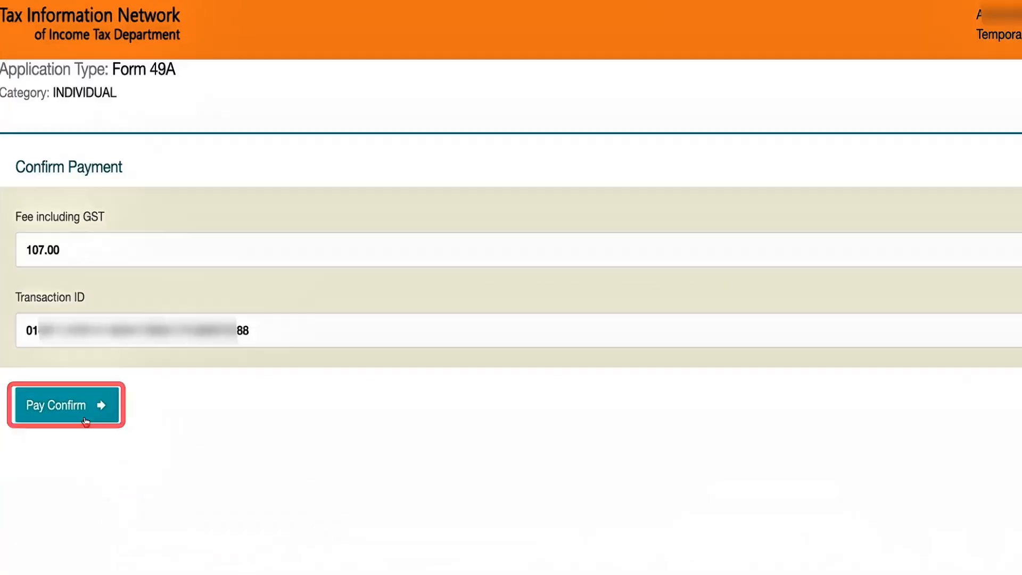
click(76, 408)
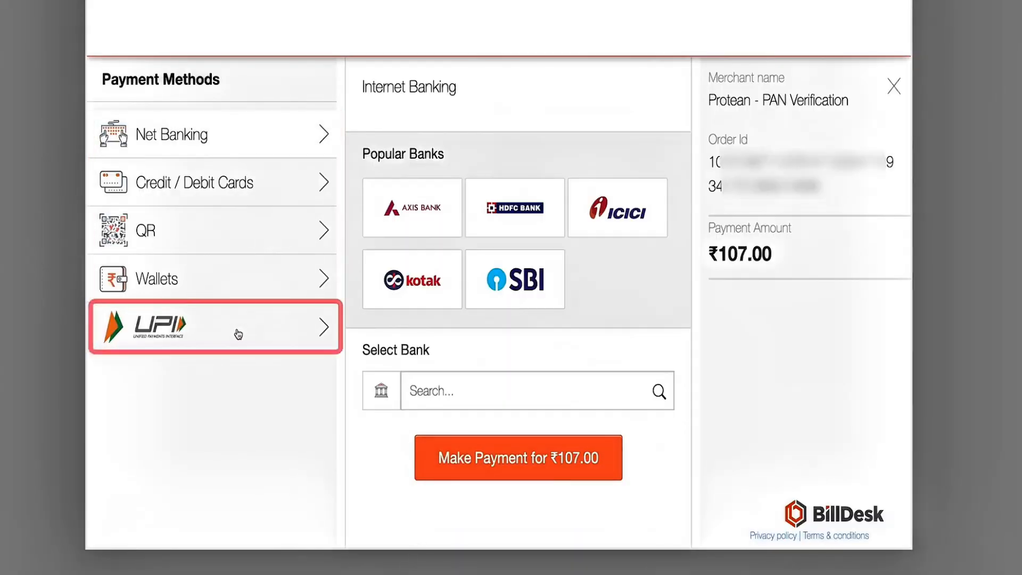
- Select UPI as the BillDesk payment method for the ₹107.00 fee
click(234, 333)
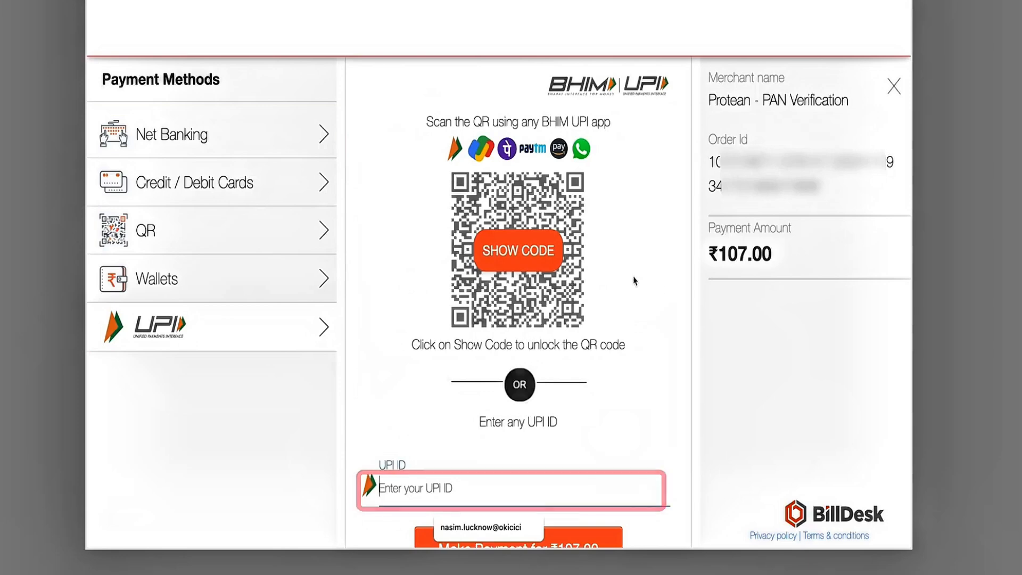
scroll(561, 398, down, 1)
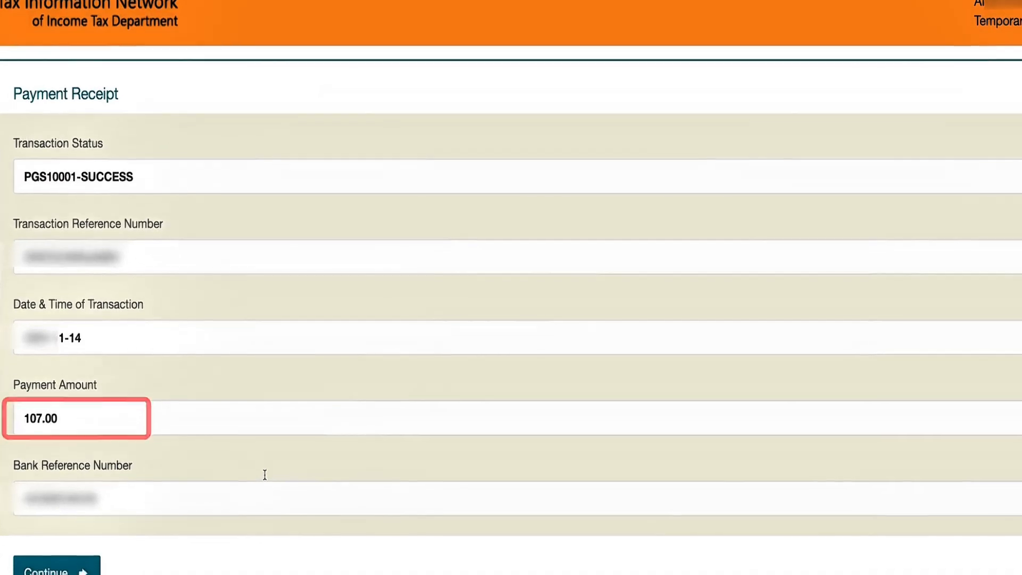
- Continue from the Payment Receipt to the acknowledgement page
scroll(266, 474, down, 3)
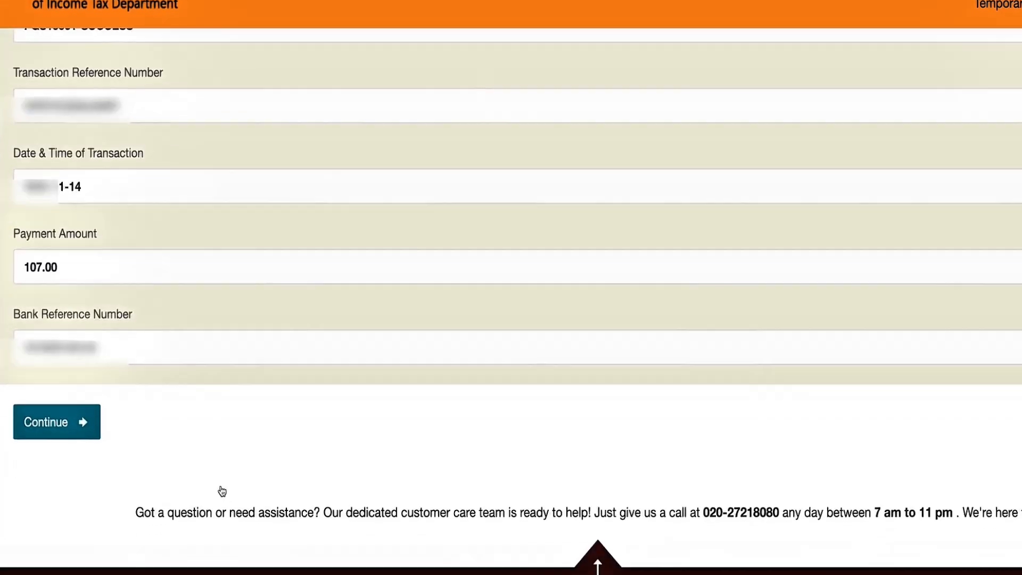
click(48, 431)
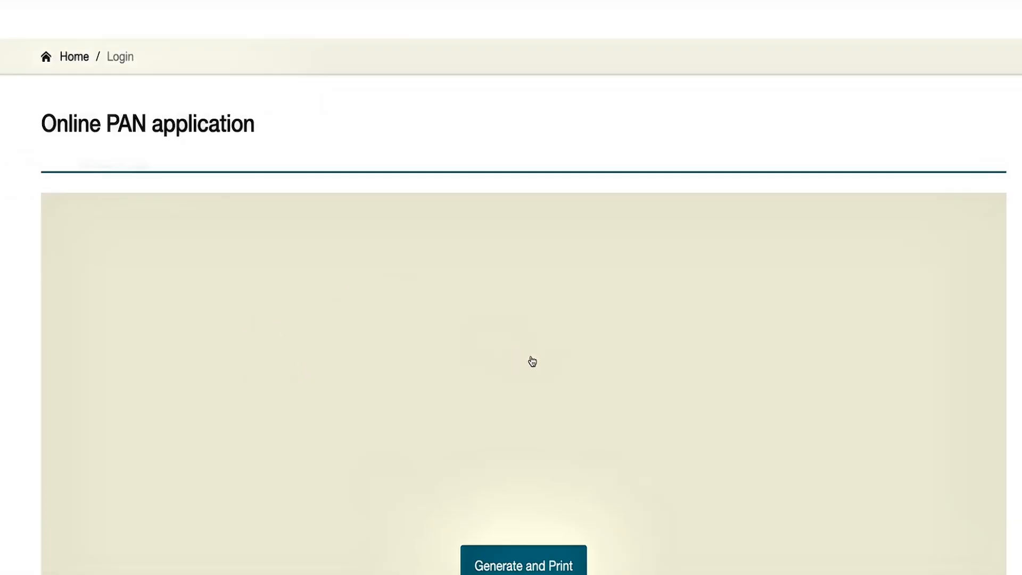
scroll(465, 392, down, 3)
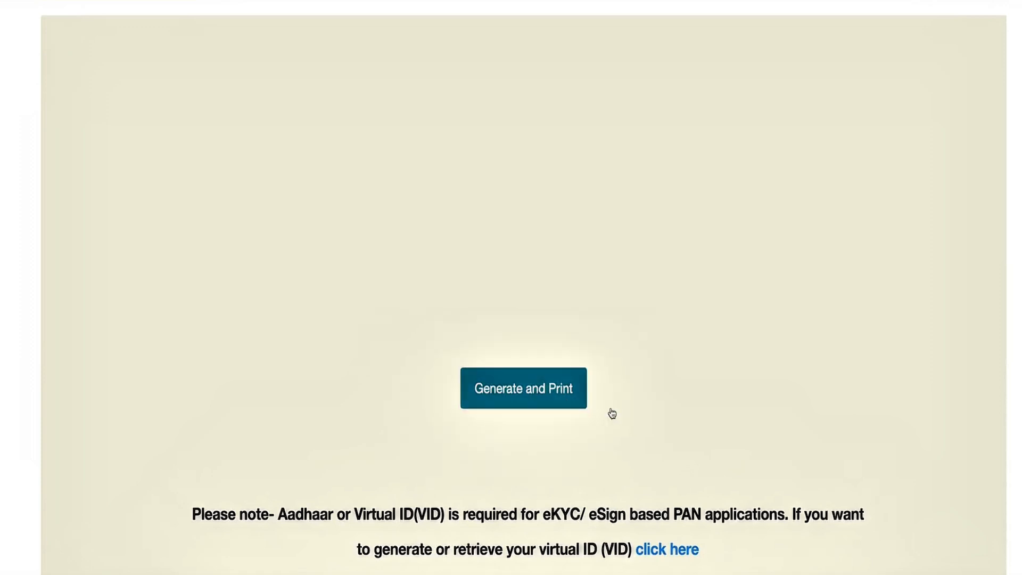
- Generate the Form 49A acknowledgement PDF and unlock it with the date-of-birth password
click(531, 397)
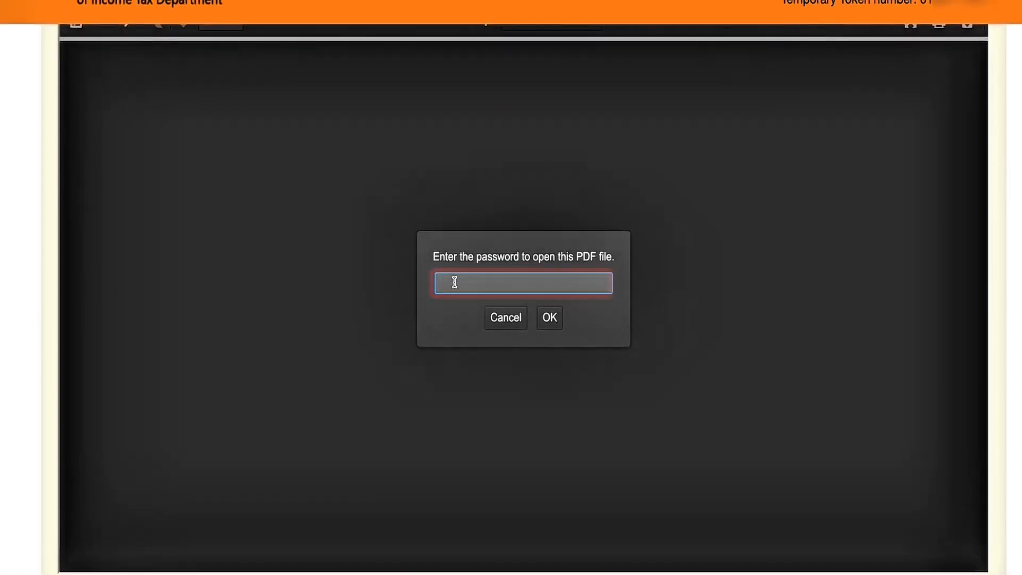
text(****)
click(556, 323)
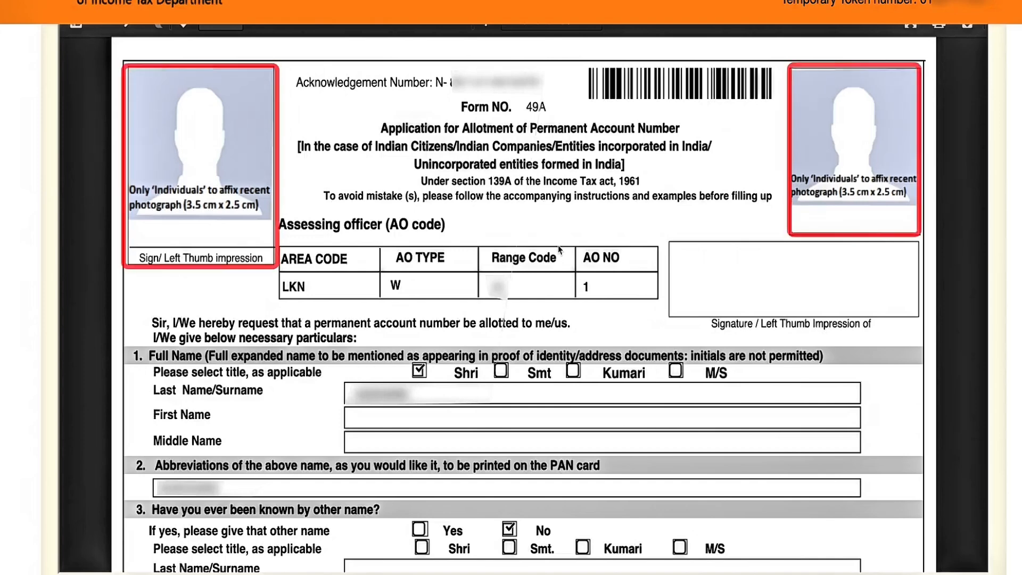
scroll(559, 249, up, 5)
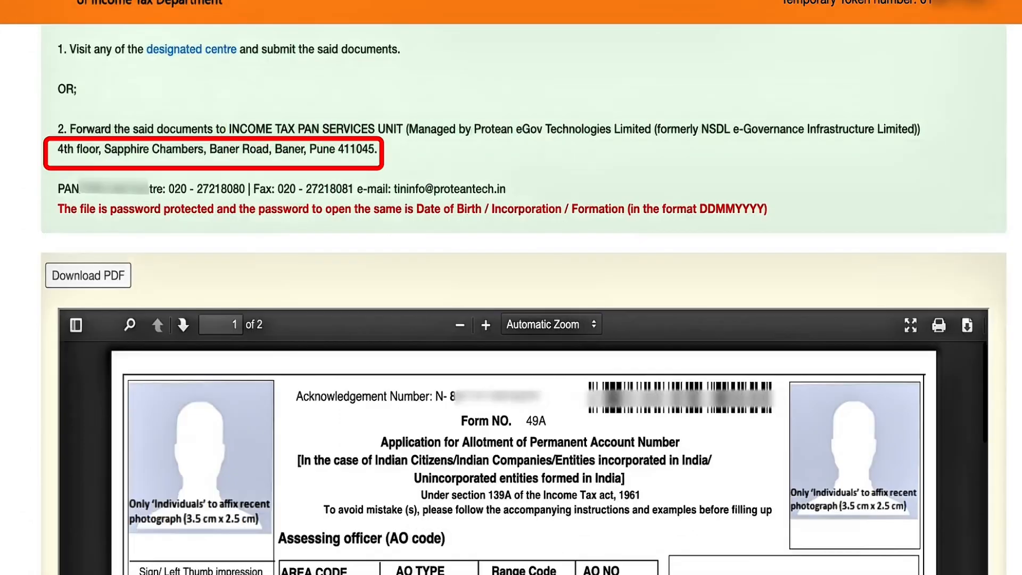